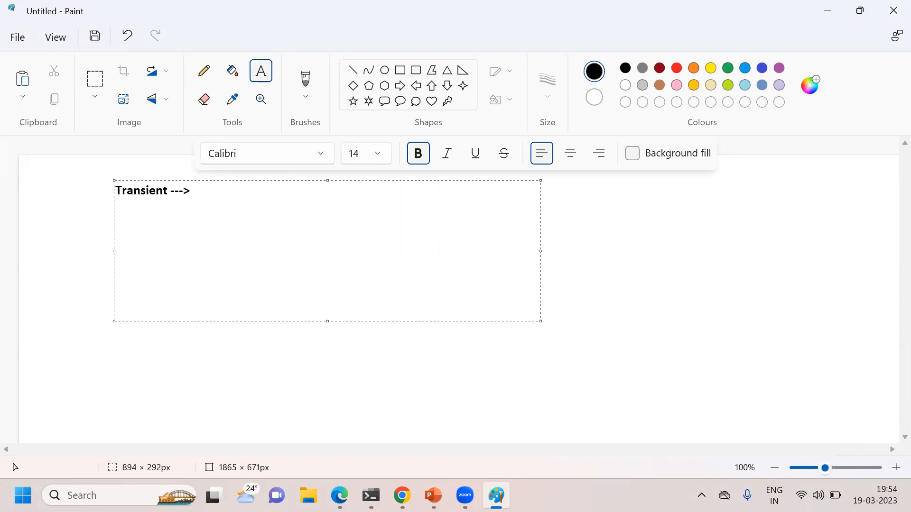
Step: Complete the "Transient --->" note on the canvas with the text "Not to persist"
text(Not to persist)
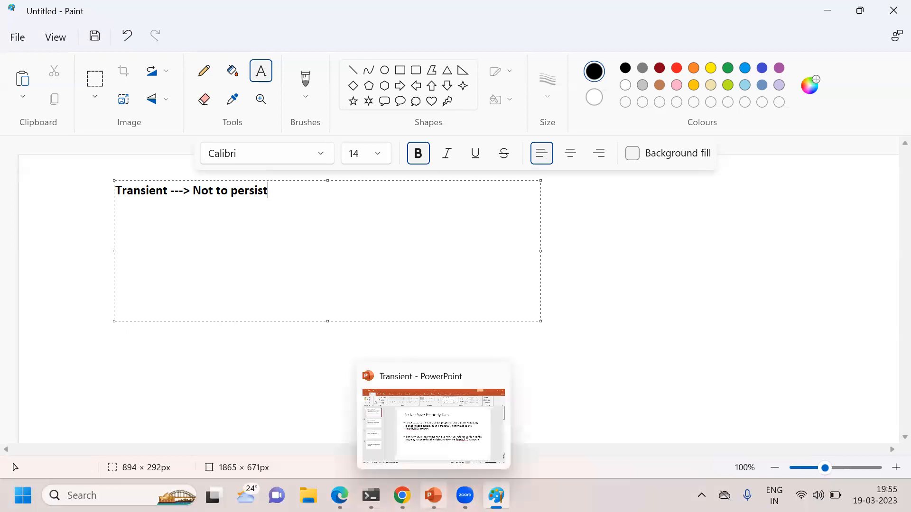
Step: Switch to the Transient presentation in PowerPoint, read the "Do Not Save Property Data" slide in slide show, and minimize the presentation
click(433, 496)
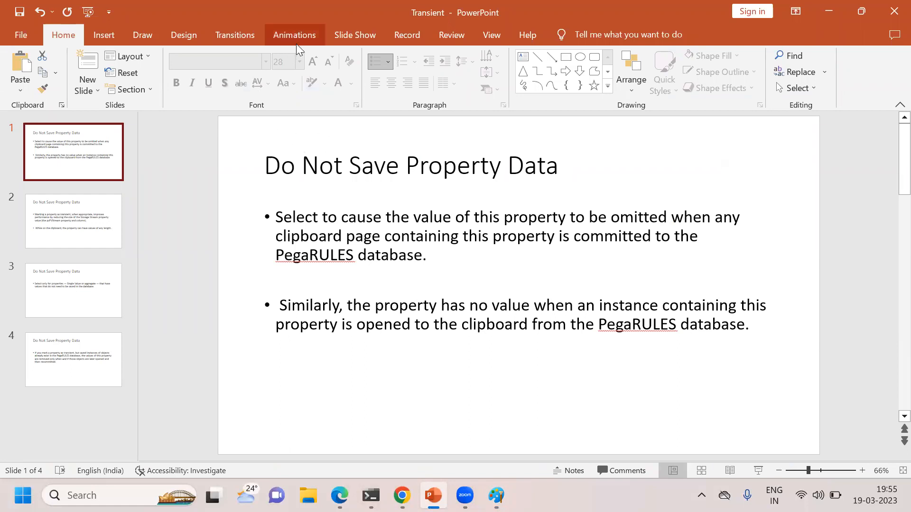
click(346, 38)
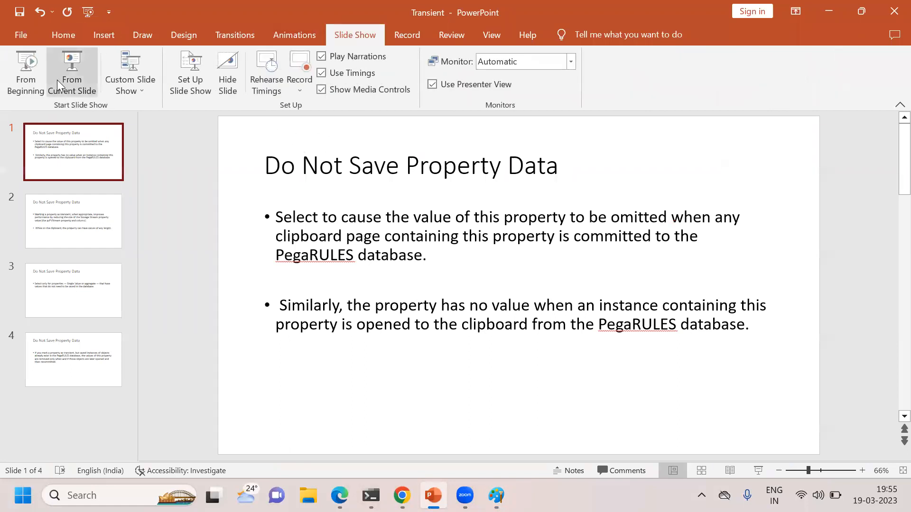
click(78, 75)
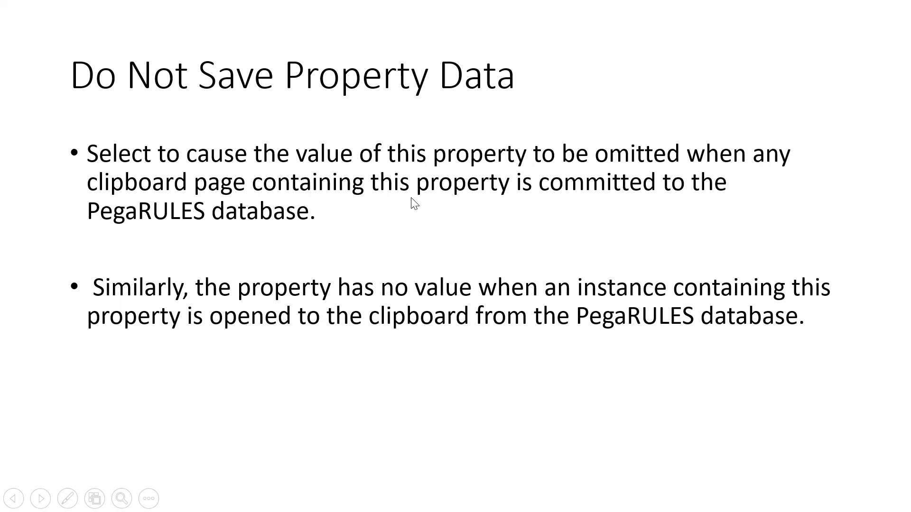
key(Escape)
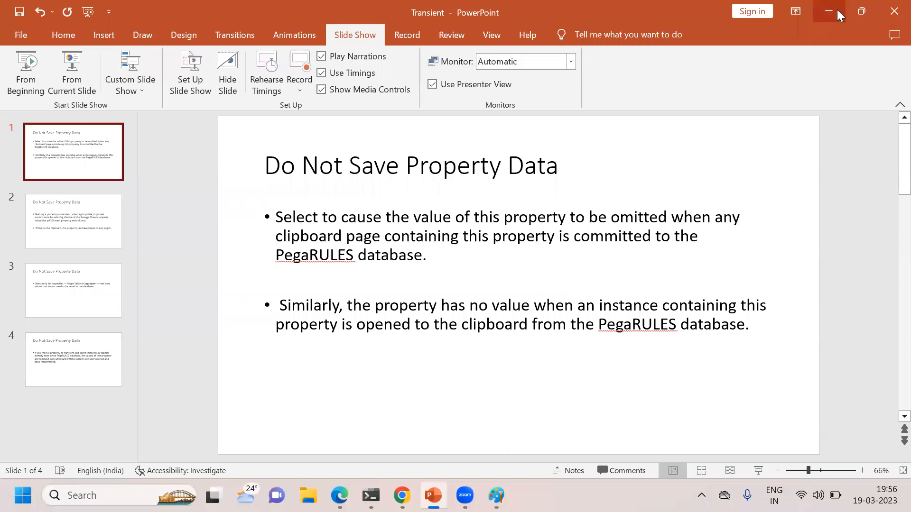
click(837, 10)
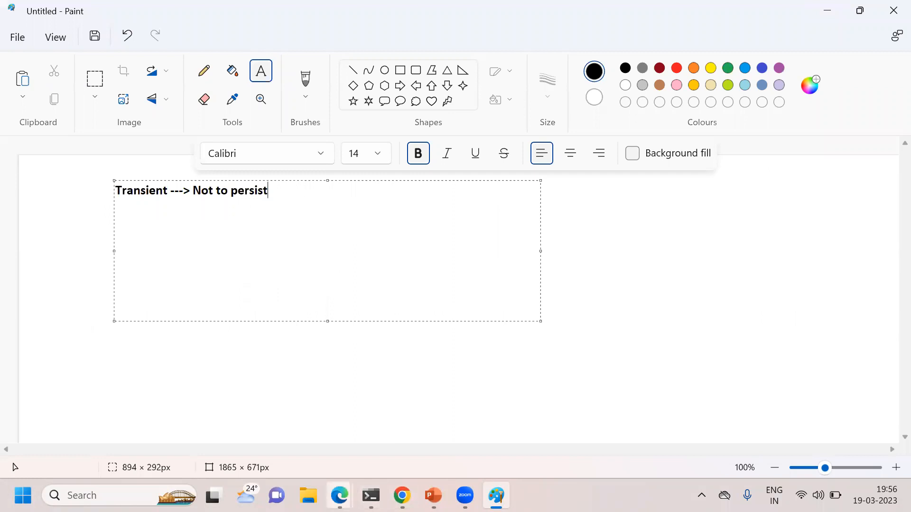
Step: Switch to Pega Dev Studio in Edge, review the fields in the Personal data type's data model, and close it
mouse_move(340, 495)
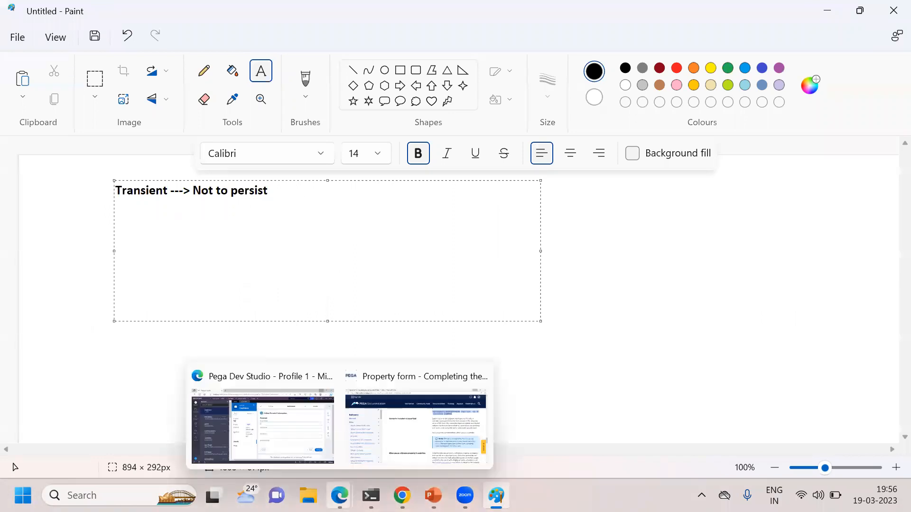
click(267, 397)
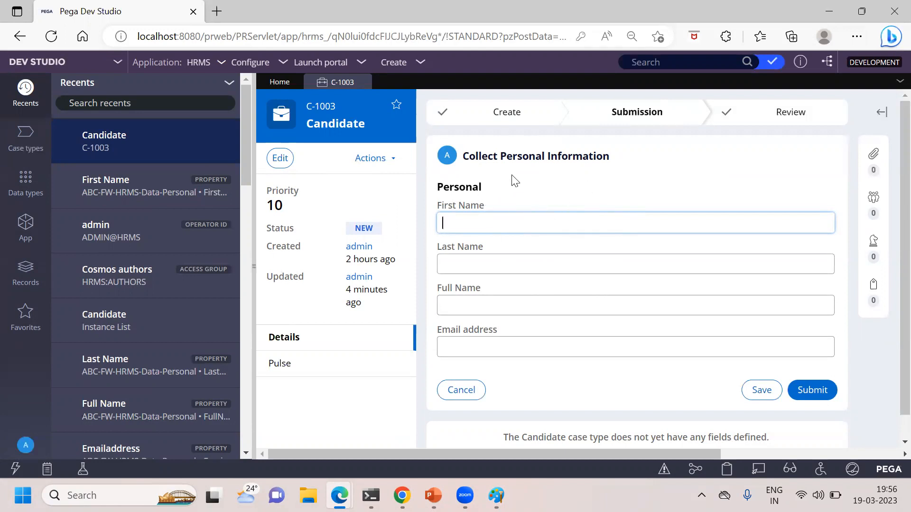
click(40, 193)
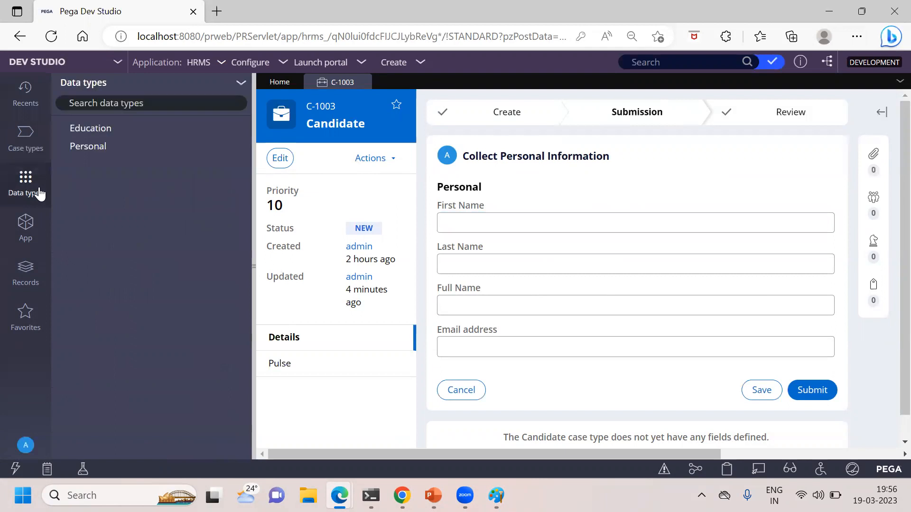
click(88, 148)
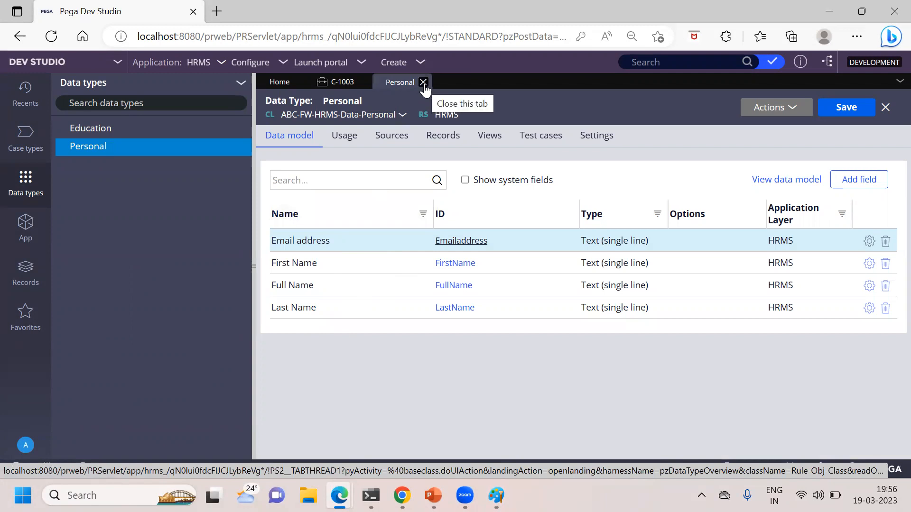
click(423, 82)
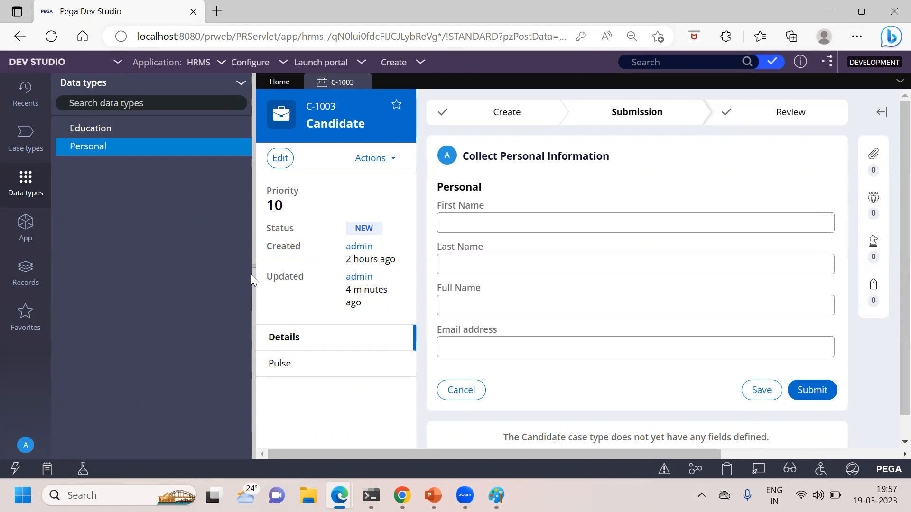
Step: Narrow the explorer pane and enter the candidate's first and last names in the Collect Personal Information form
drag(251, 273, 152, 249)
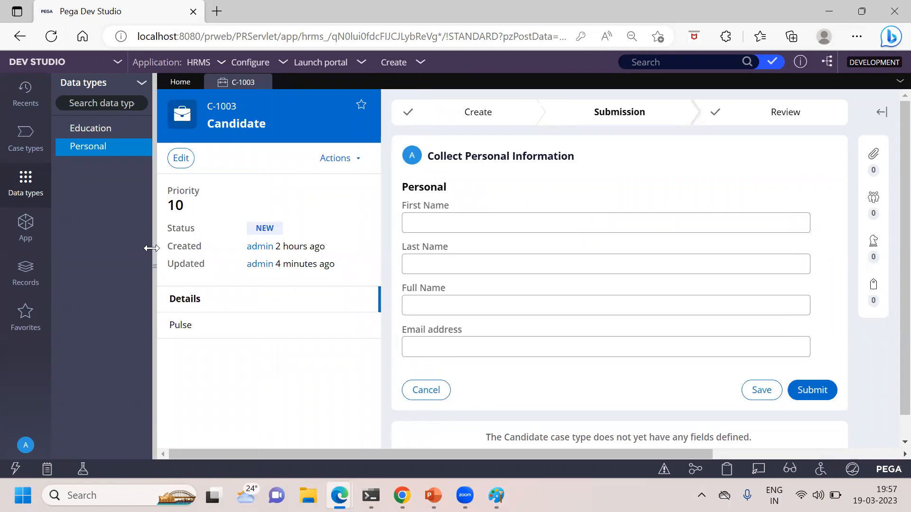
click(456, 222)
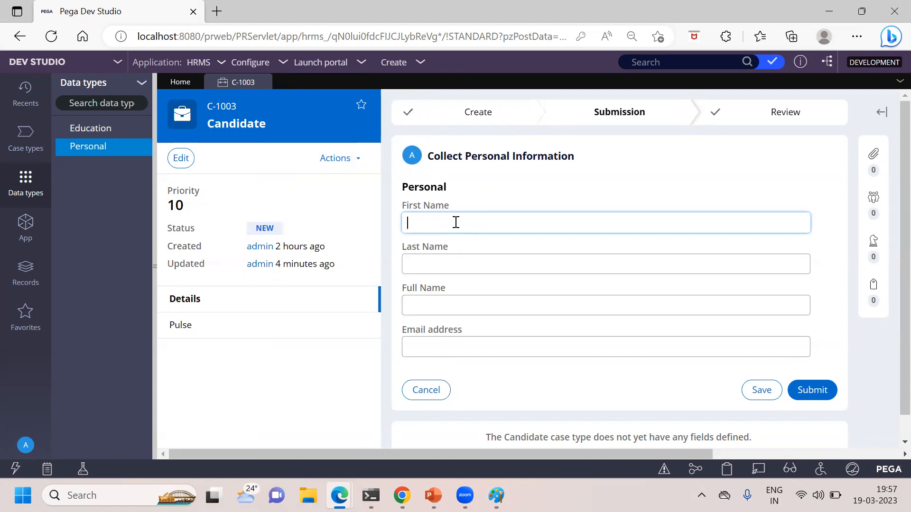
key(Tab)
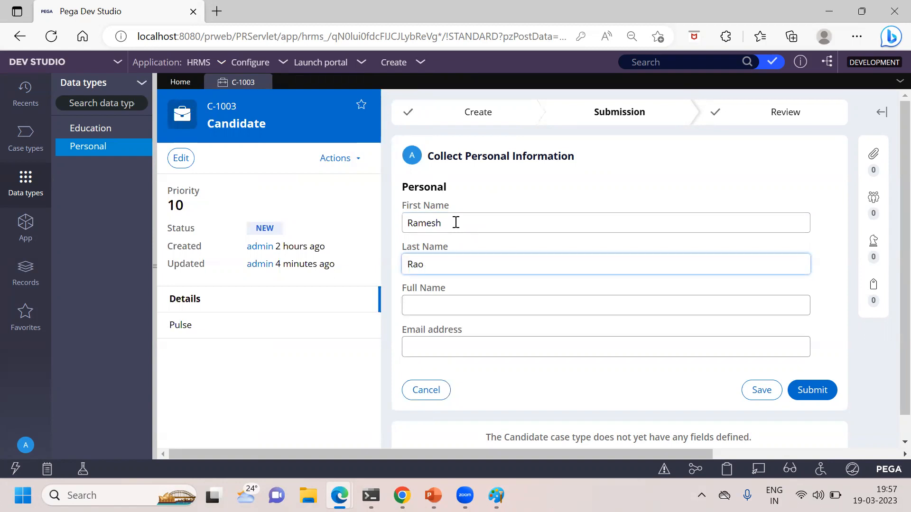
Step: Enter the candidate's full name and email address in the Personal section and save the form
click(426, 307)
key(Tab)
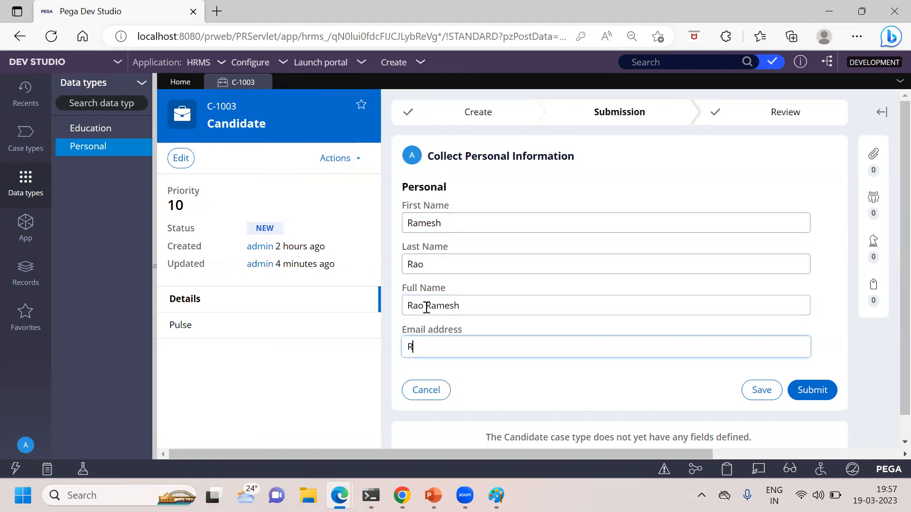
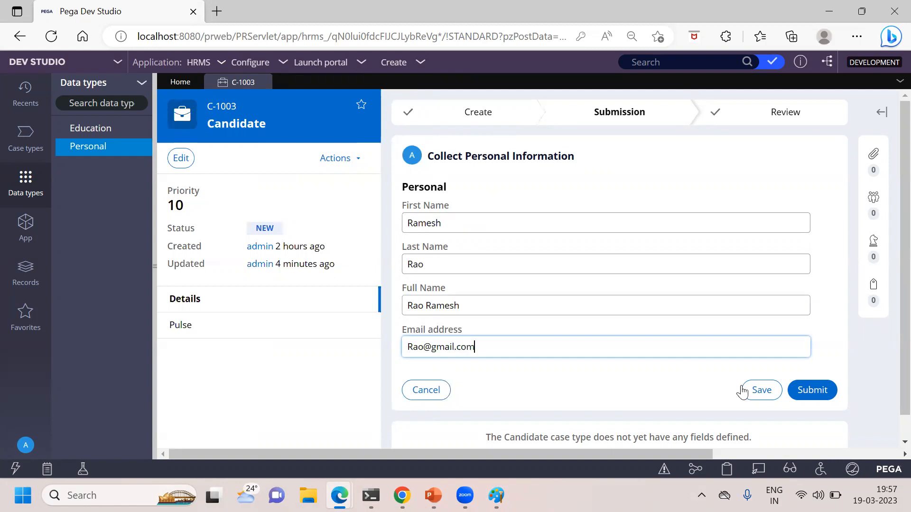
click(761, 390)
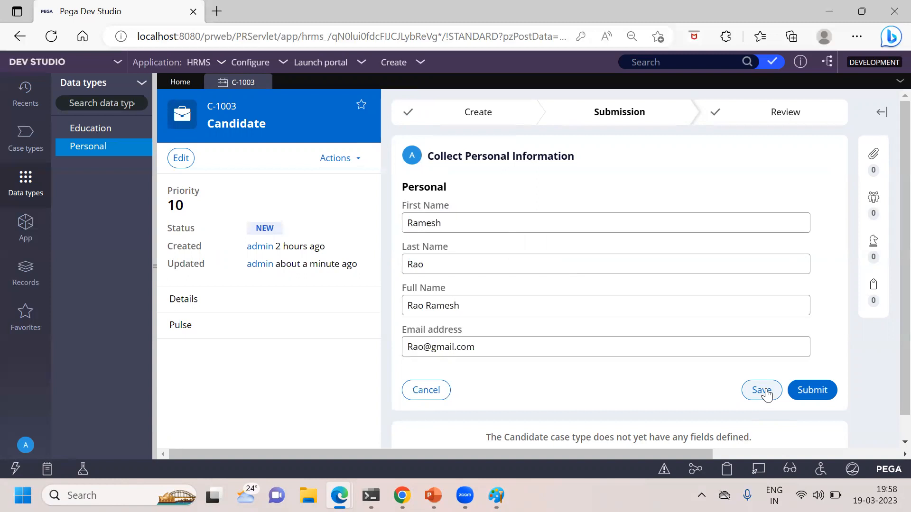
Step: Inspect the property values on the pyWorkPage.Personal page in the Clipboard viewer, and close the viewer
click(730, 469)
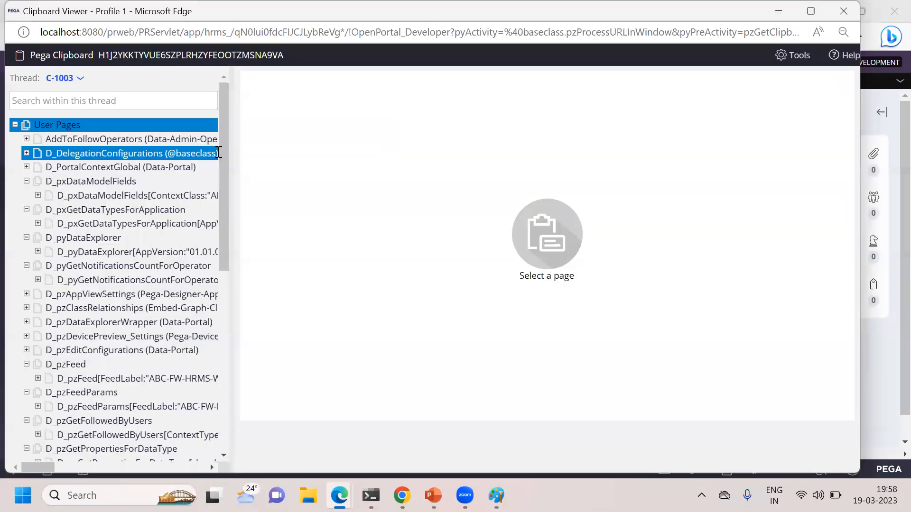
drag(228, 211, 228, 363)
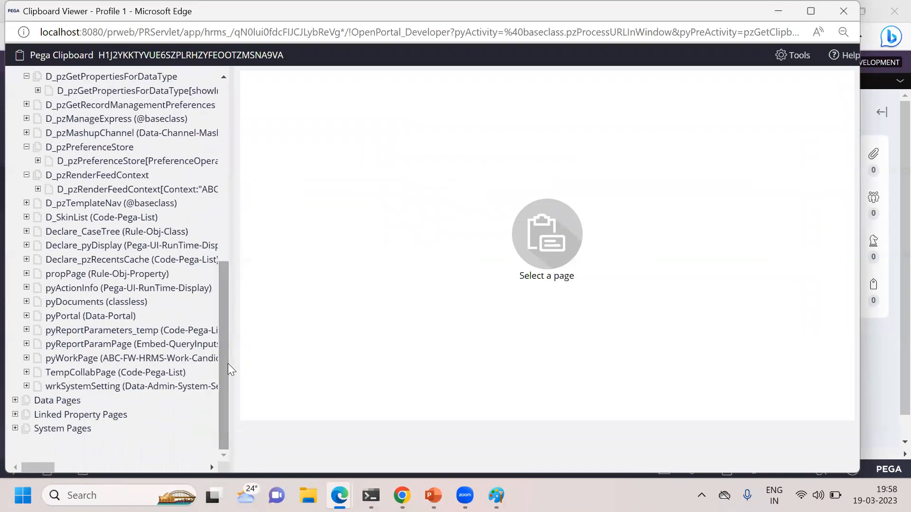
click(27, 359)
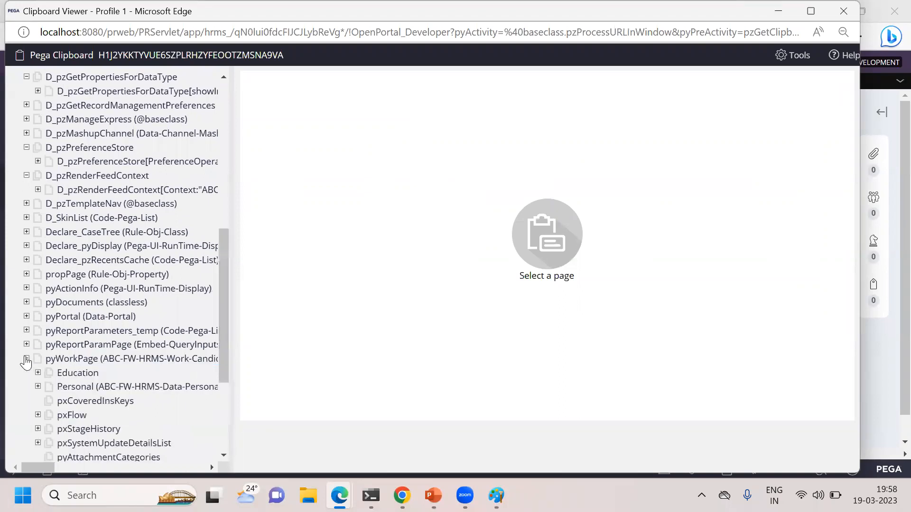
click(87, 391)
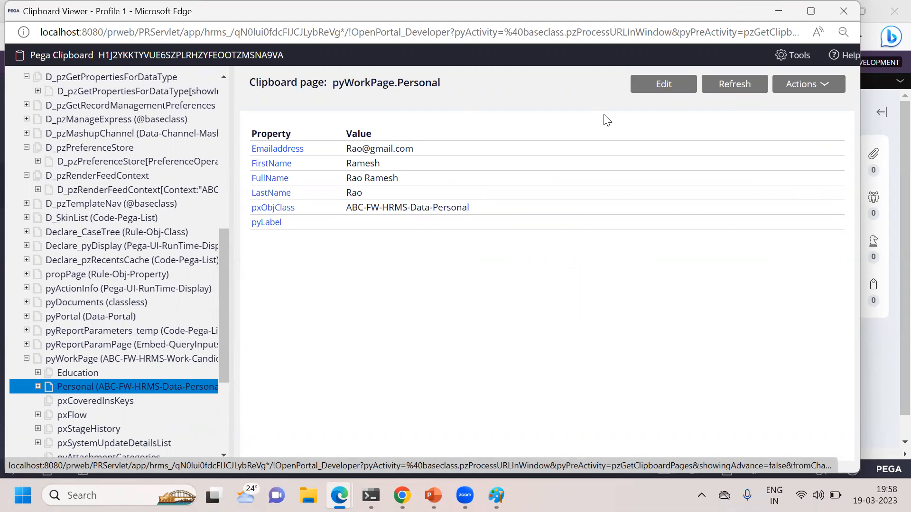
click(844, 11)
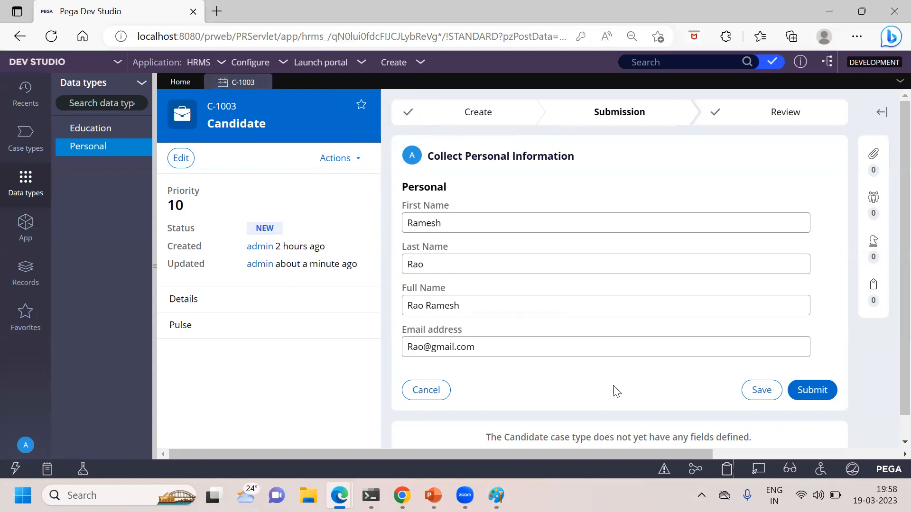
Step: Save the Collect Personal Information form again and close case C-1003
click(762, 390)
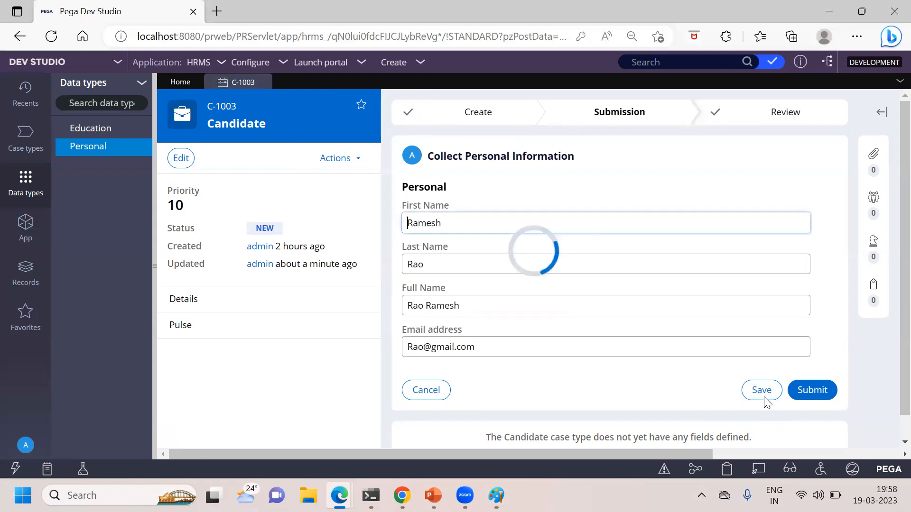
click(263, 82)
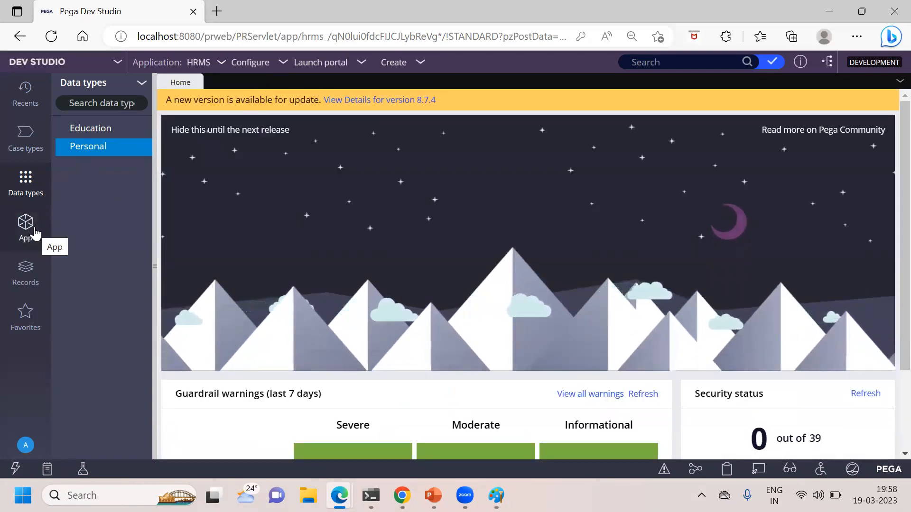
Step: Reopen case C-1003 from the Candidate class's instances and open its Collect Personal Information assignment to check the saved values
click(34, 233)
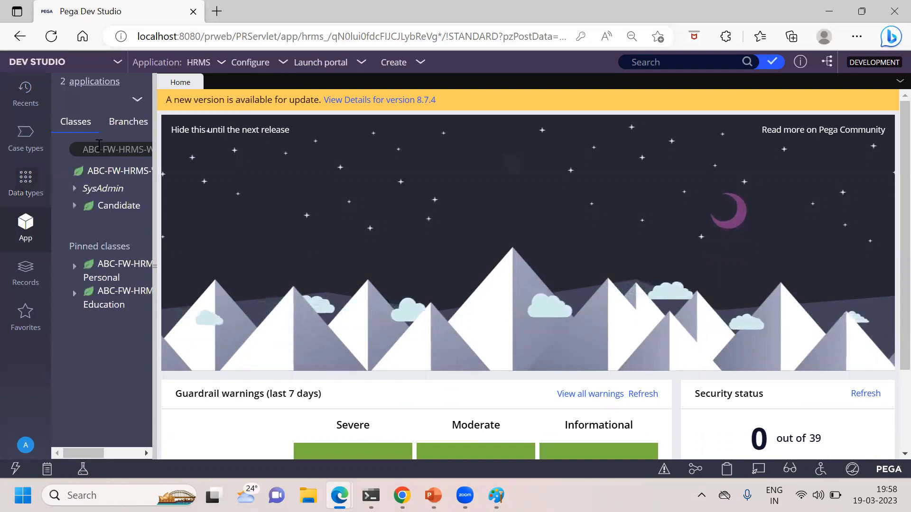
drag(154, 198, 237, 202)
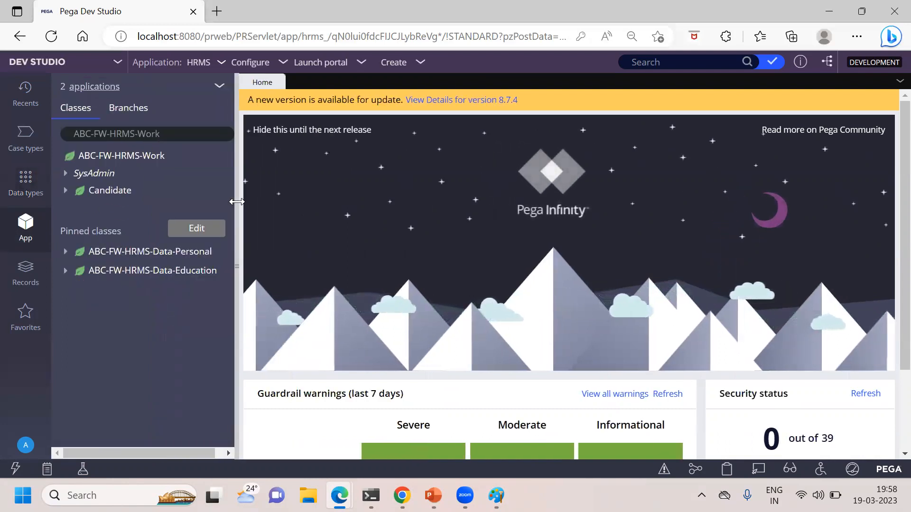
click(108, 192)
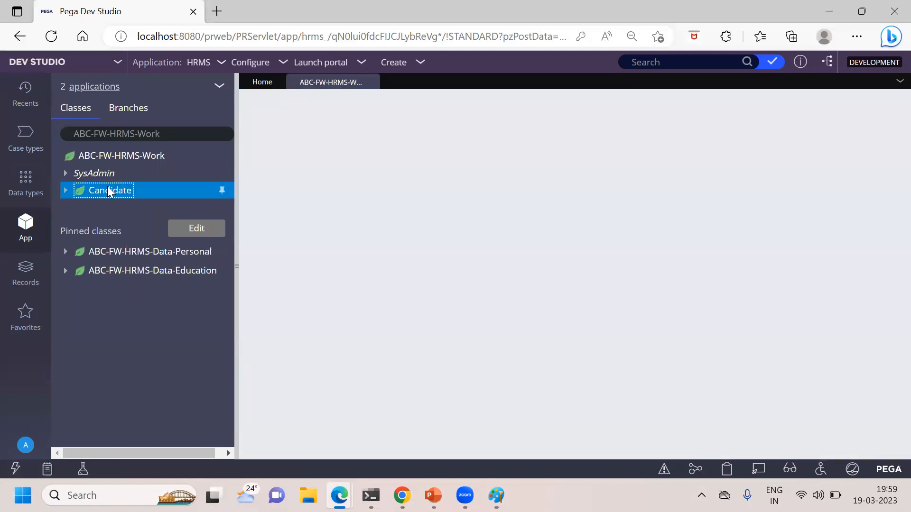
click(294, 156)
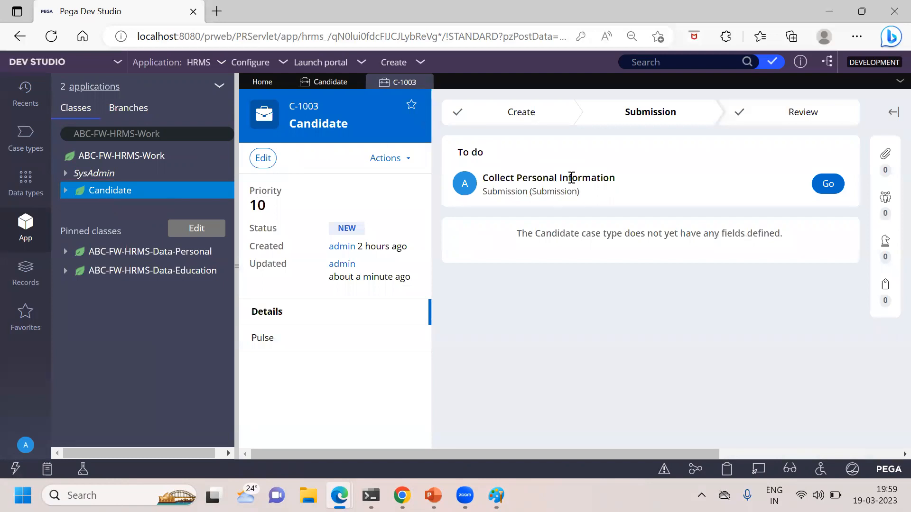
click(825, 188)
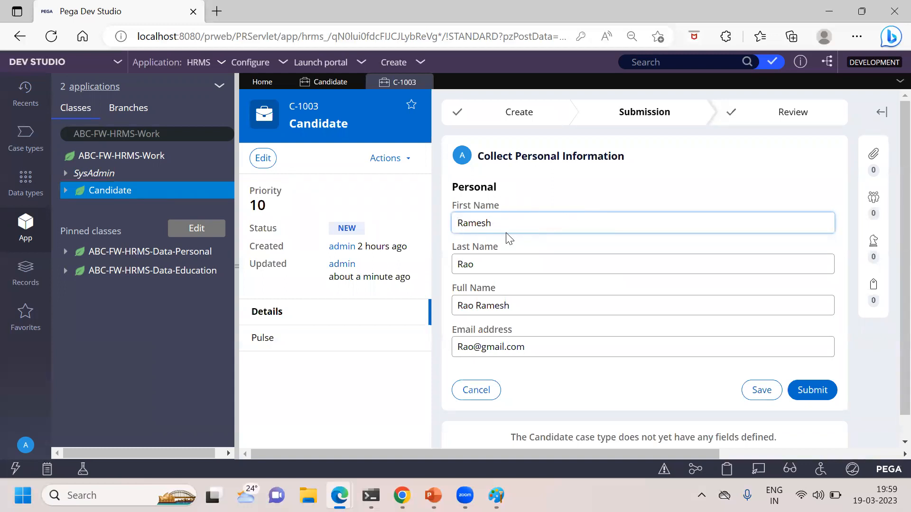
Step: Switch to PowerPoint to review the "Do Not Save Property Data" slide, and return to Pega Dev Studio
mouse_move(433, 495)
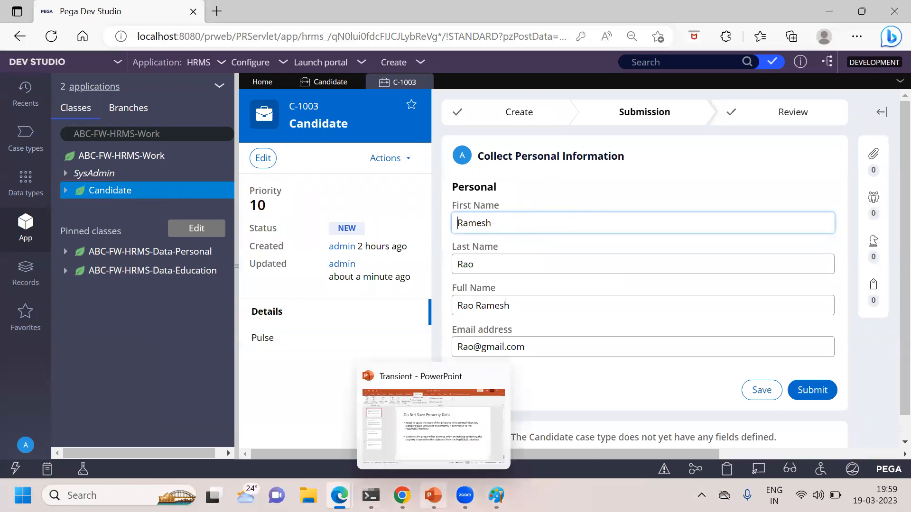
click(433, 417)
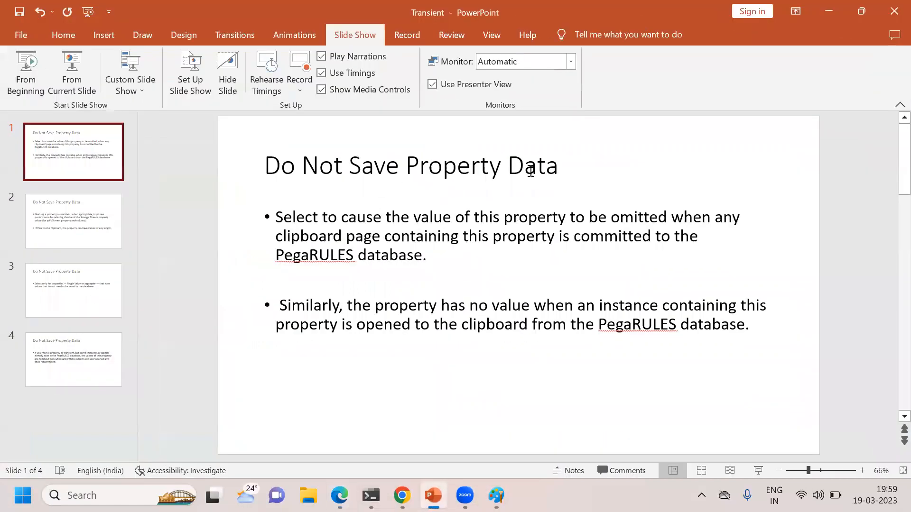
click(838, 18)
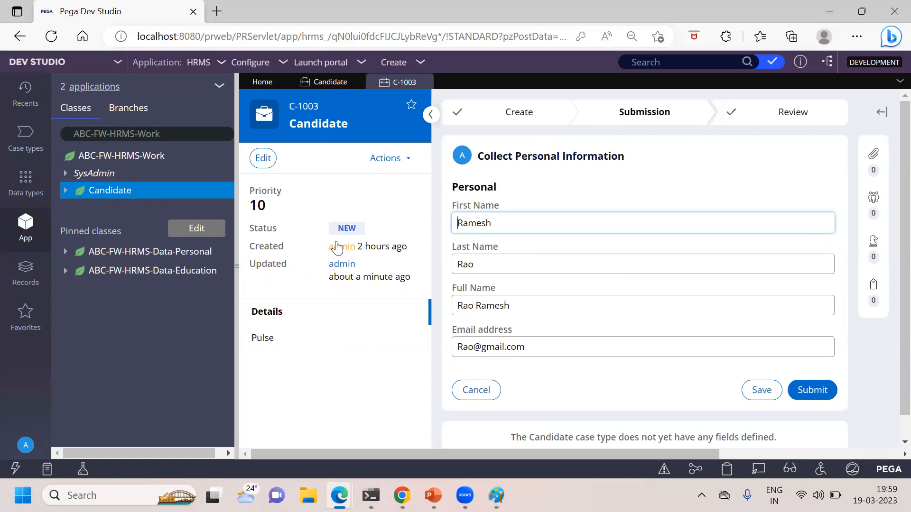
Step: Expand the Candidate class and open the data model of the Personal data type
click(66, 192)
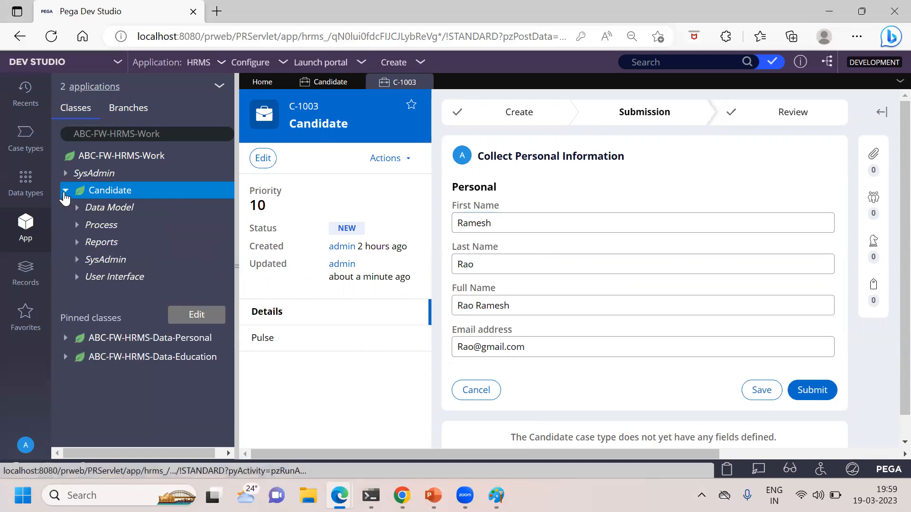
click(25, 183)
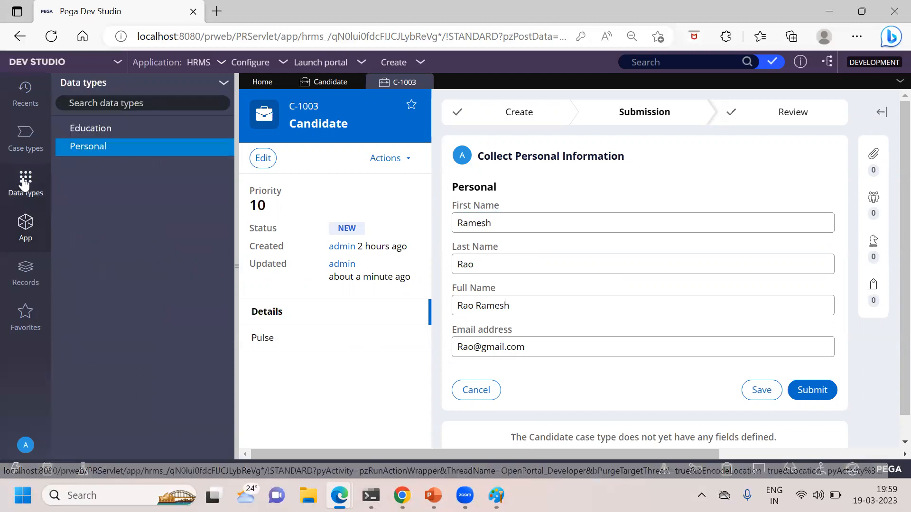
click(88, 147)
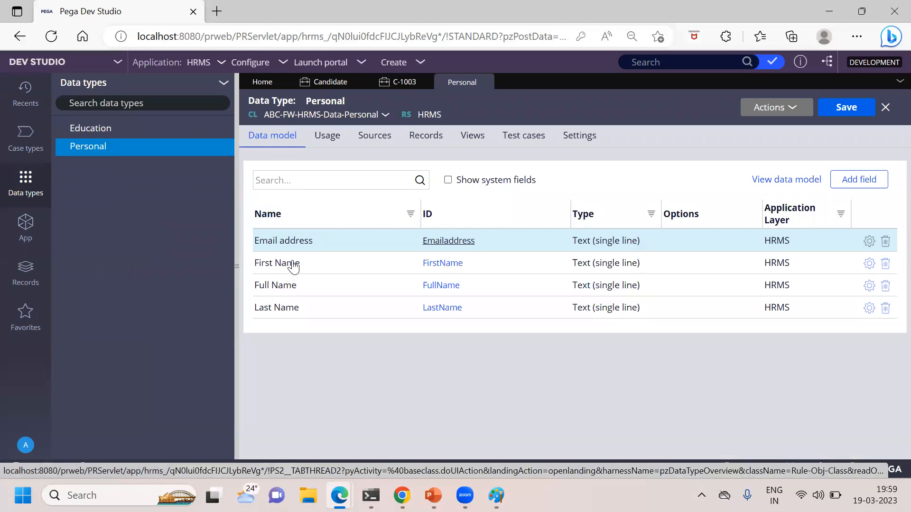
Step: Enable "Do not save property data" on the Personal data type's First Name property and save the property
click(294, 267)
click(449, 262)
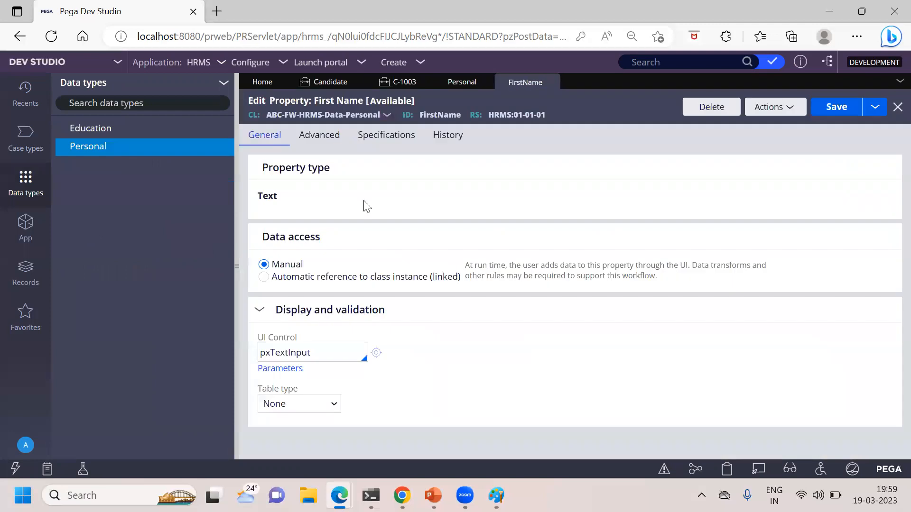
click(332, 142)
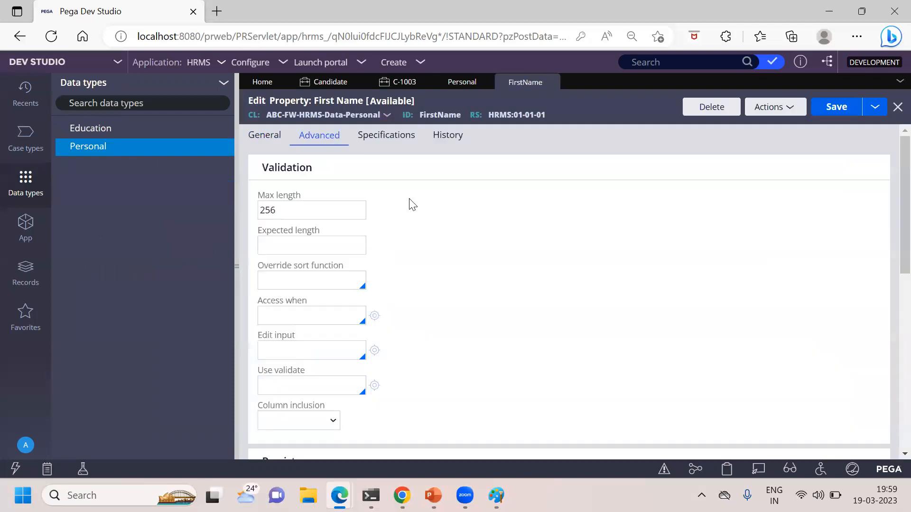
scroll(889, 205, down, 10)
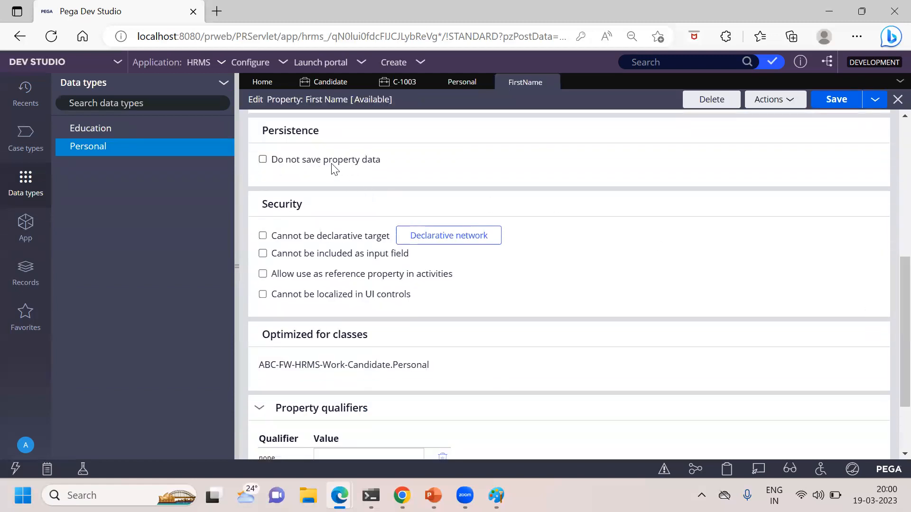
click(263, 159)
click(848, 97)
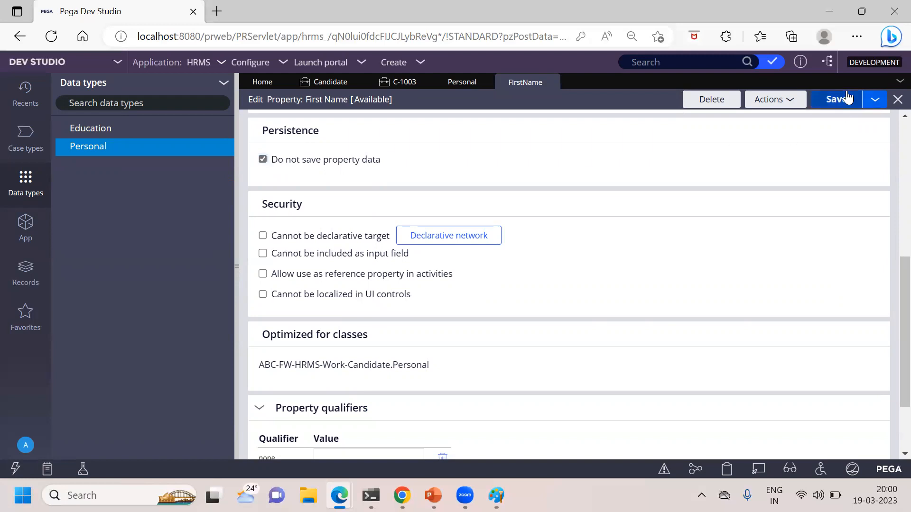
Step: Enable "Do not save property data" on the Personal data type's Last Name property and save the property
click(465, 83)
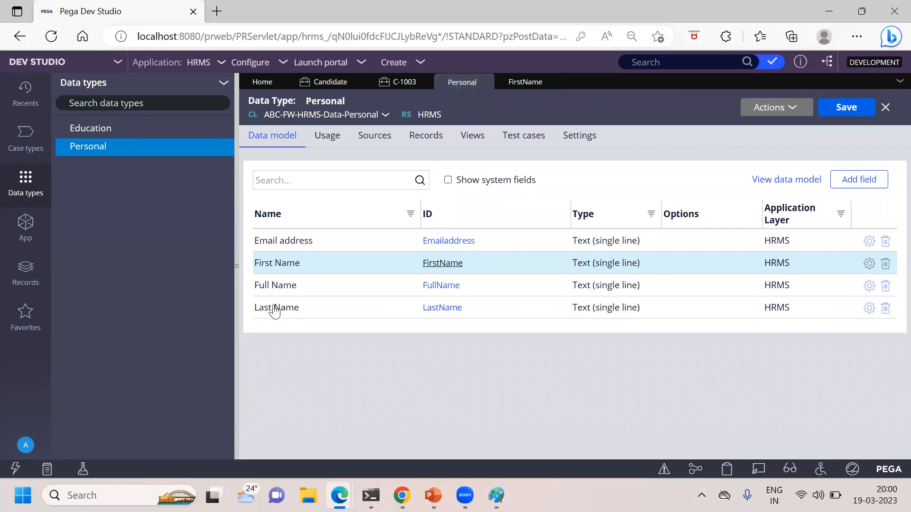
click(454, 307)
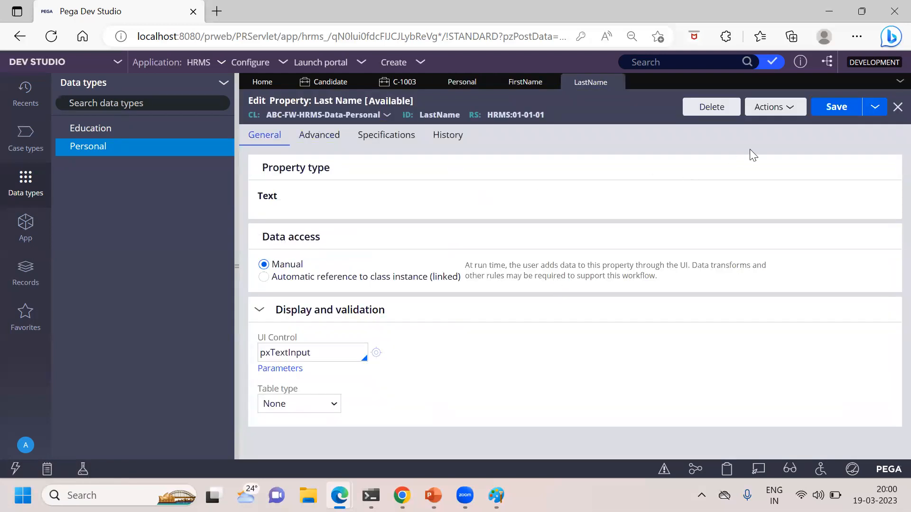
click(314, 141)
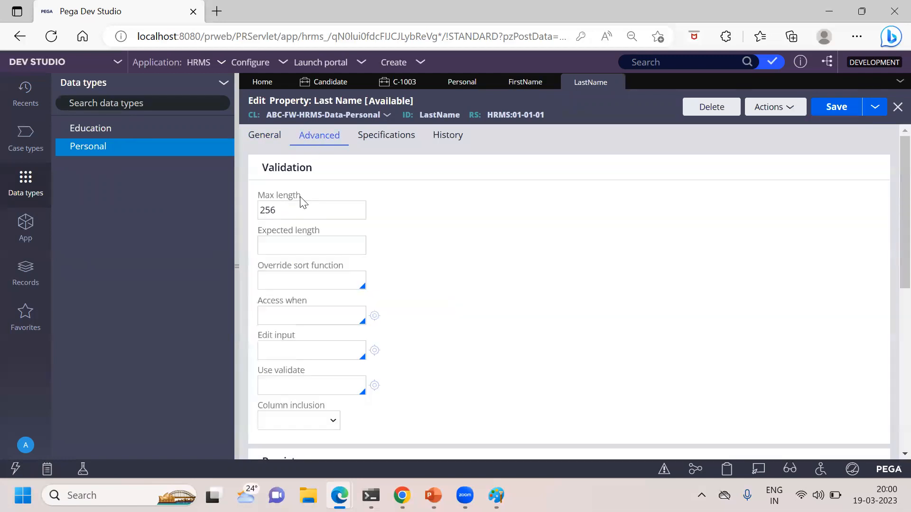
scroll(888, 237, down, 4)
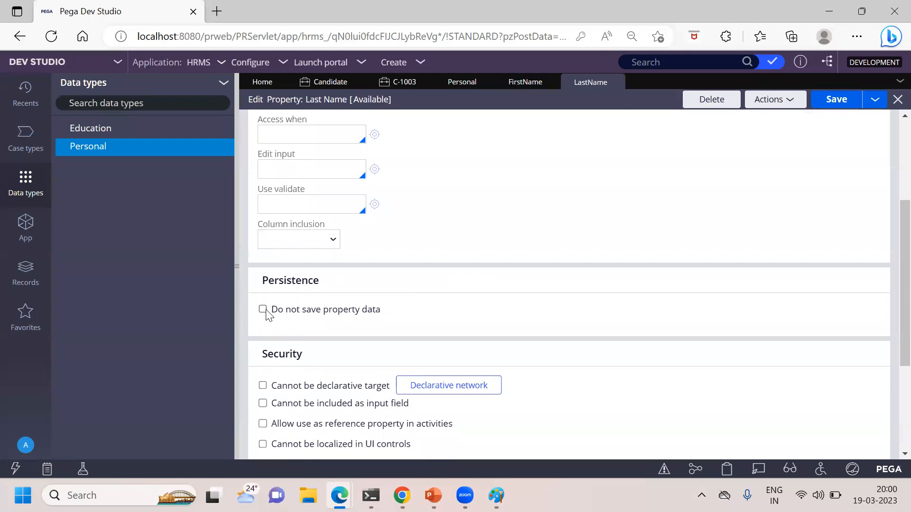
click(264, 309)
click(842, 105)
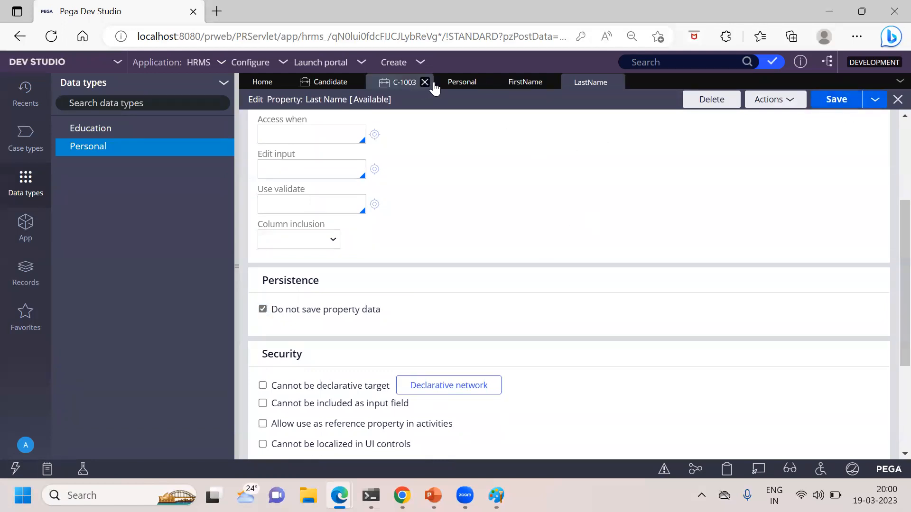
Step: Enable "Do not save property data" on the Personal data type's Full Name property and save the property
click(466, 86)
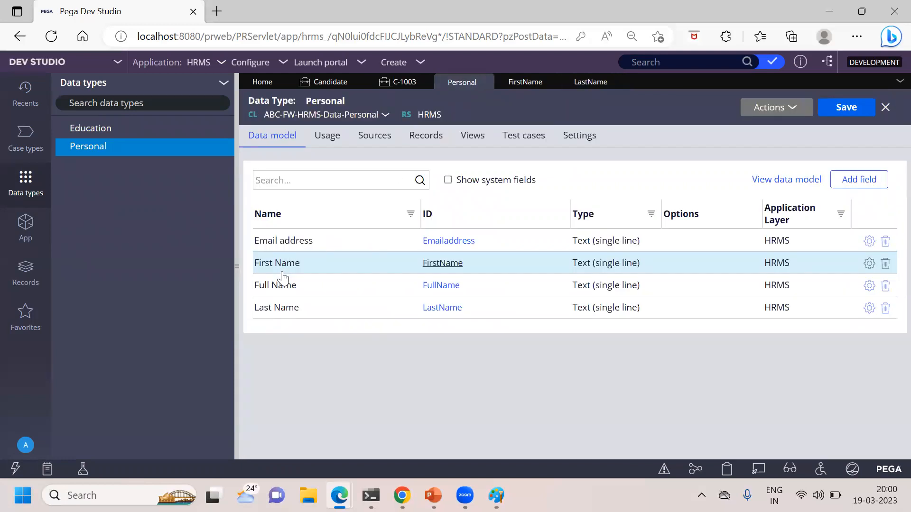
click(436, 286)
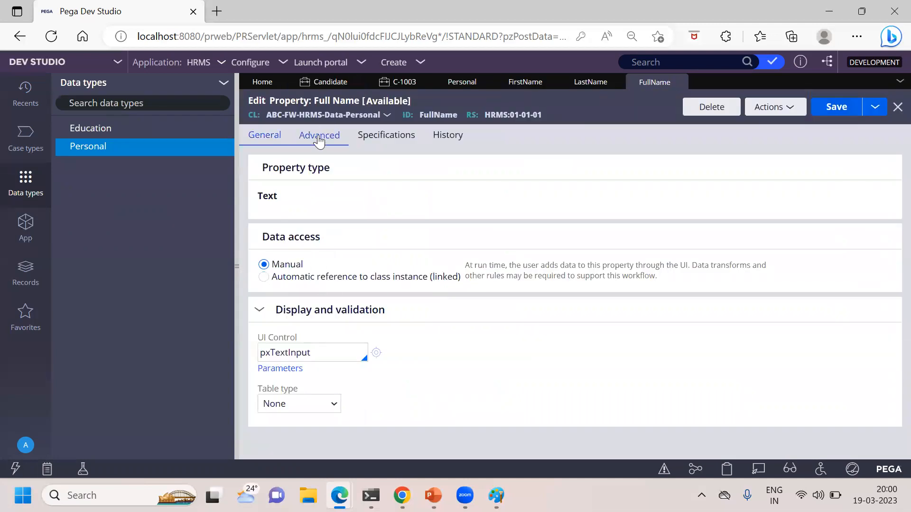
click(319, 137)
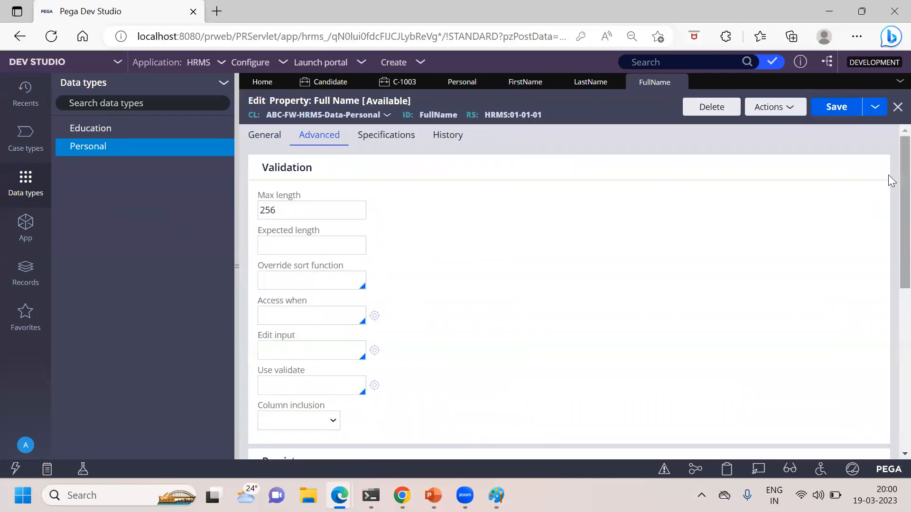
scroll(891, 180, down, 4)
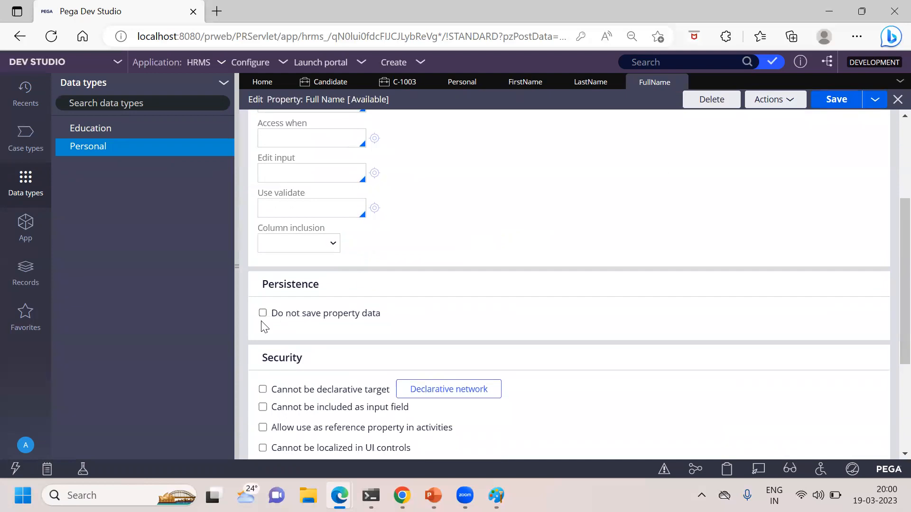
click(835, 103)
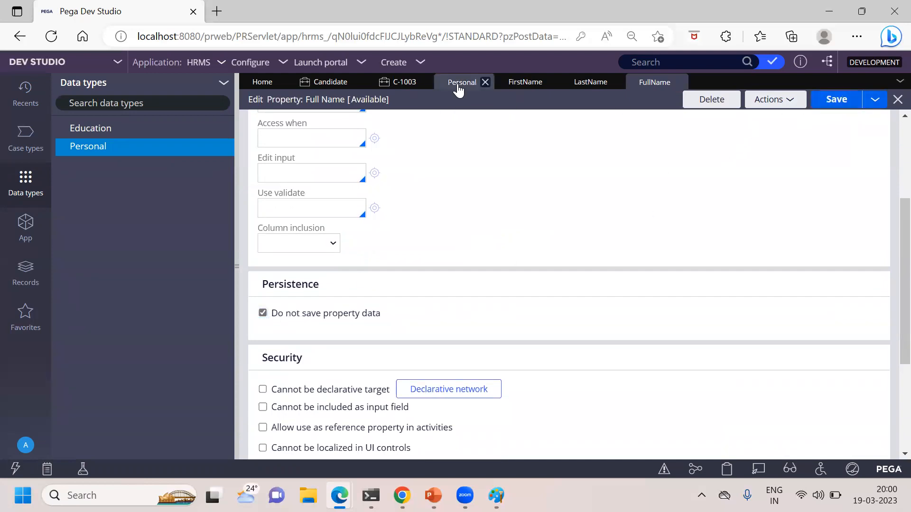
Step: Enable "Do not save property data" on the Personal data type's Email address property and save the property
click(459, 84)
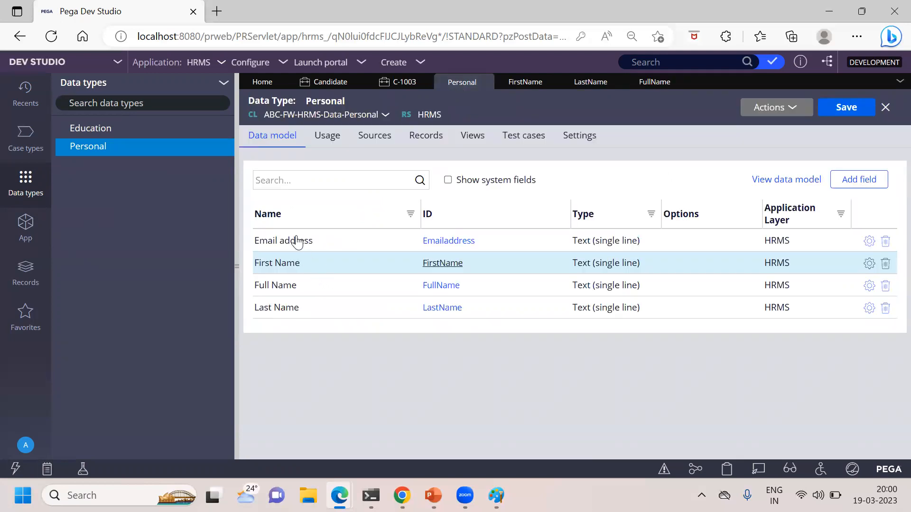
click(442, 240)
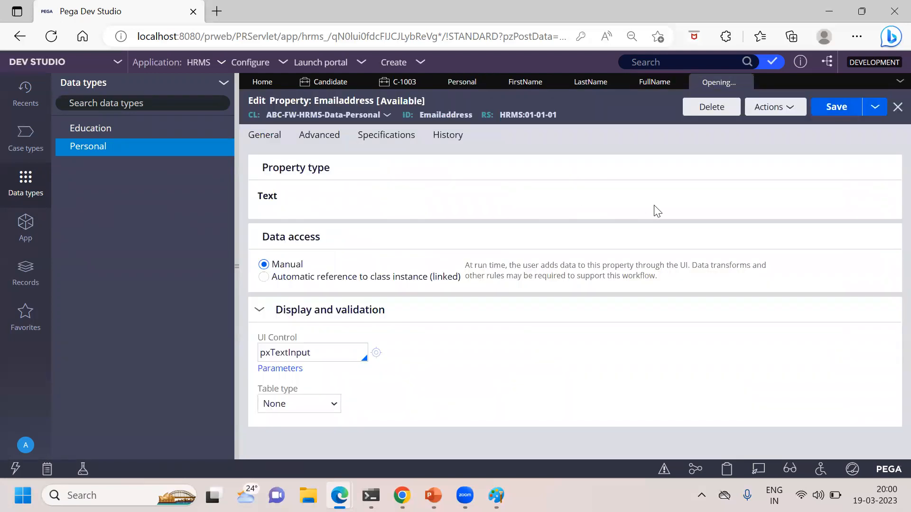
click(319, 138)
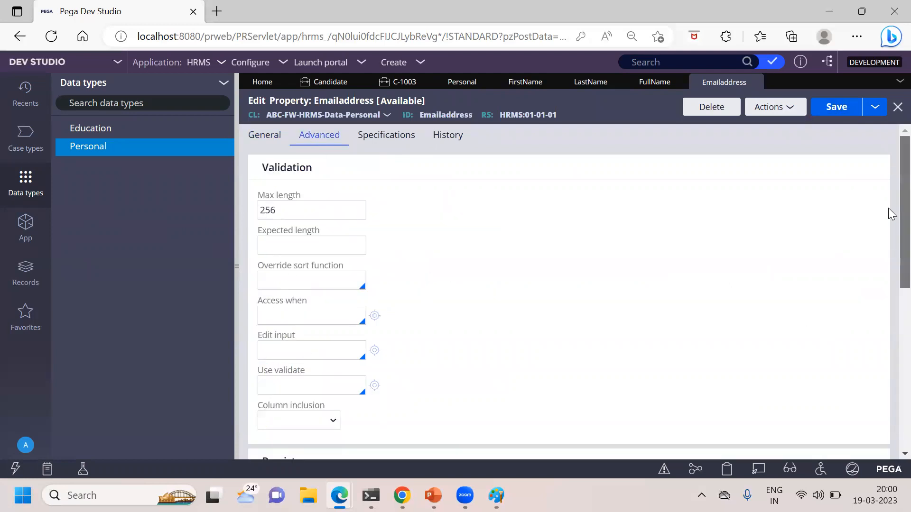
scroll(889, 266, down, 5)
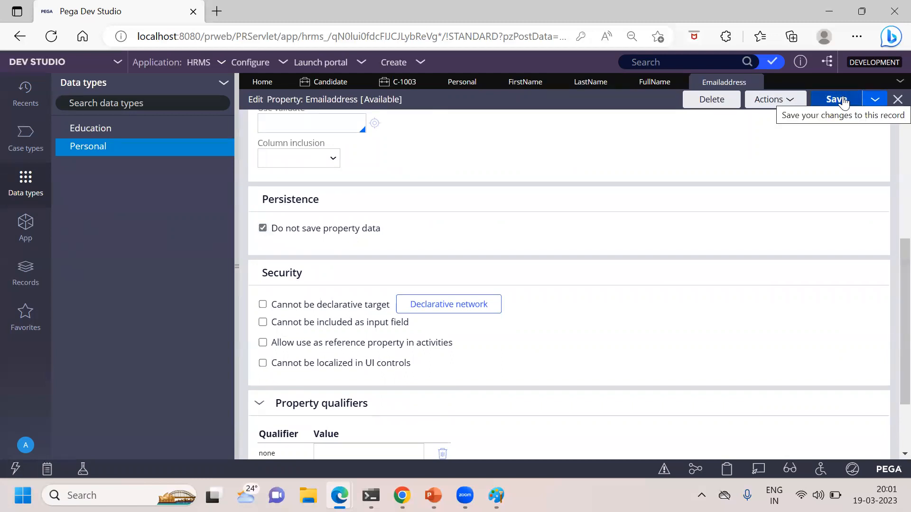
click(844, 103)
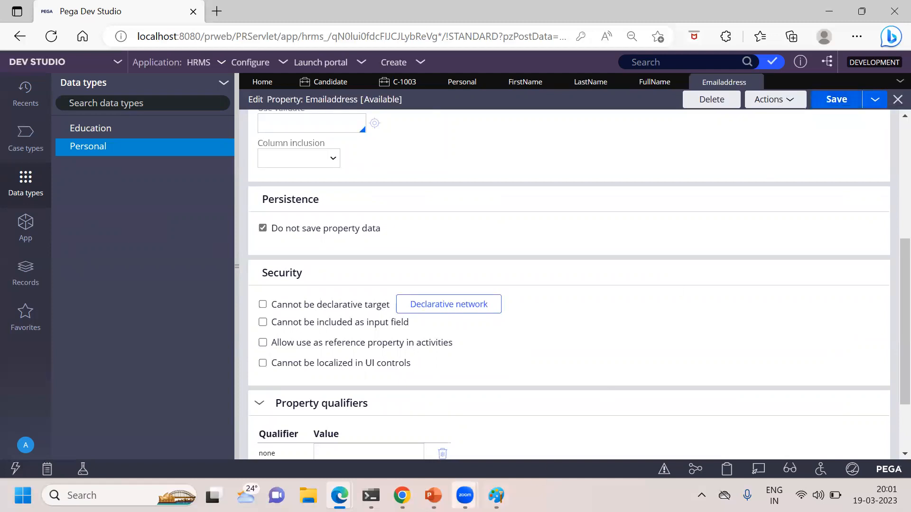
Step: Switch to PowerPoint to reread the definition on the first "Do Not Save Property Data" slide, and return to Pega Dev Studio
mouse_move(434, 495)
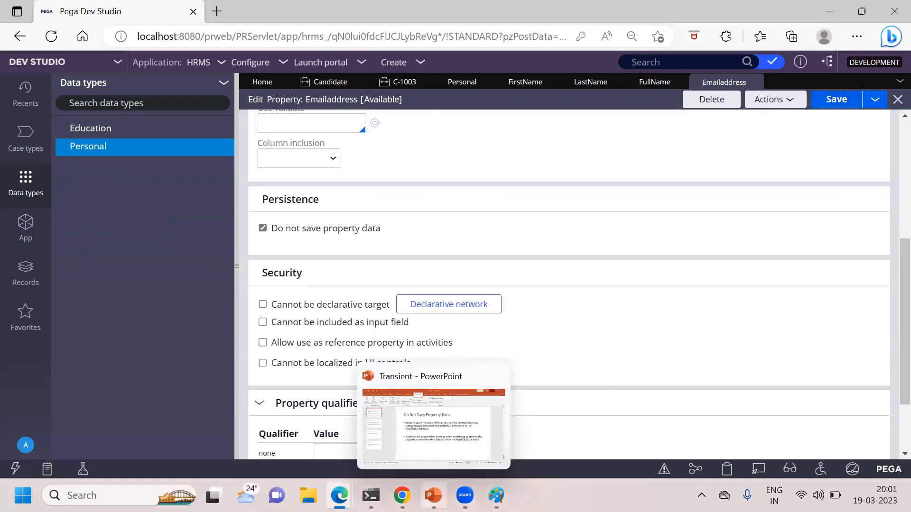
click(445, 377)
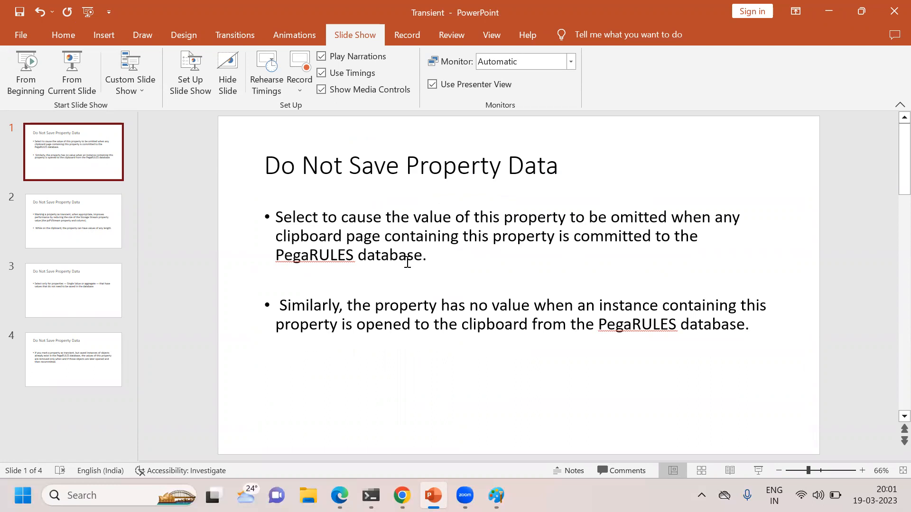
click(816, 14)
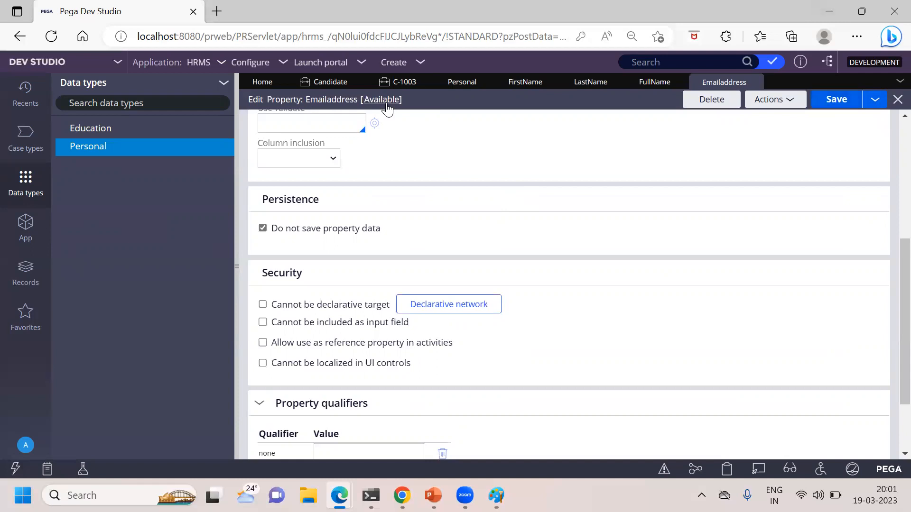
Step: Replace the candidate's first name and last name in the Collect Personal Information form of case C-1003
click(404, 84)
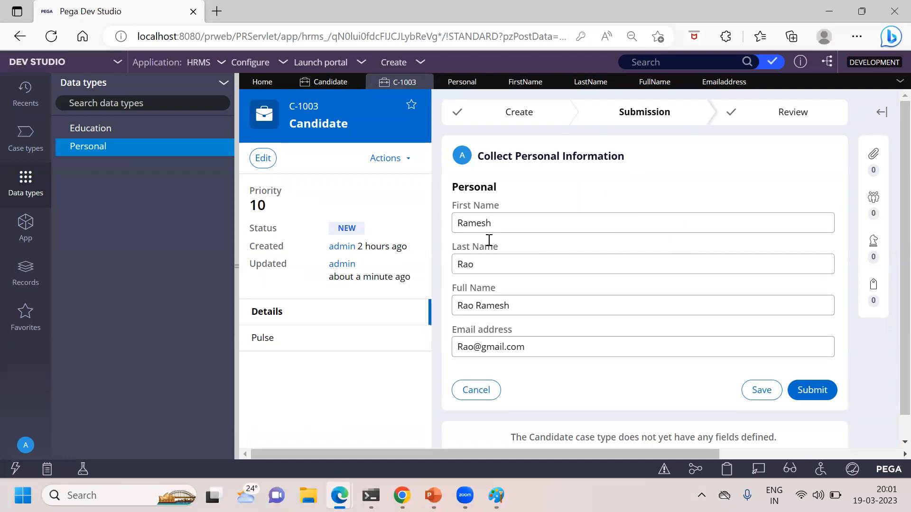
click(506, 225)
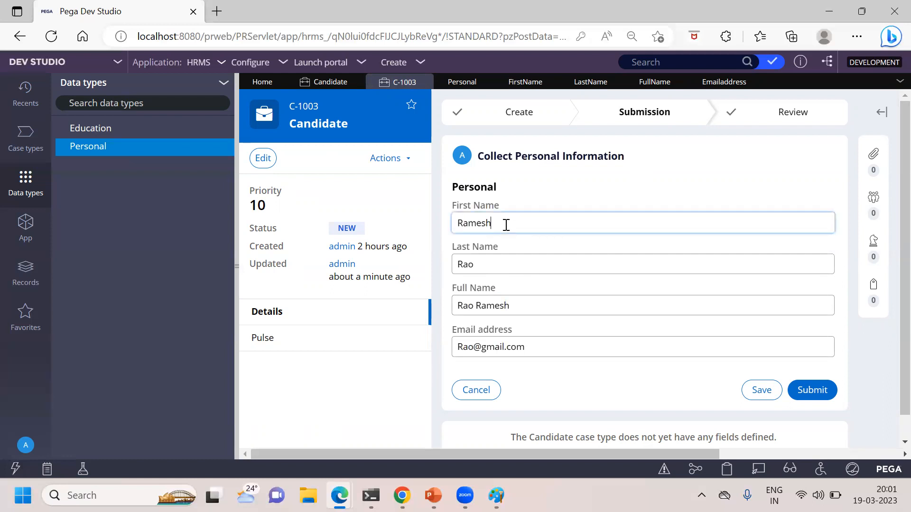
key(BackSpace)
key(BackSpace)
key(BackSpace)
key(BackSpace)
key(BackSpace)
key(BackSpace)
click(491, 265)
key(BackSpace)
key(BackSpace)
key(BackSpace)
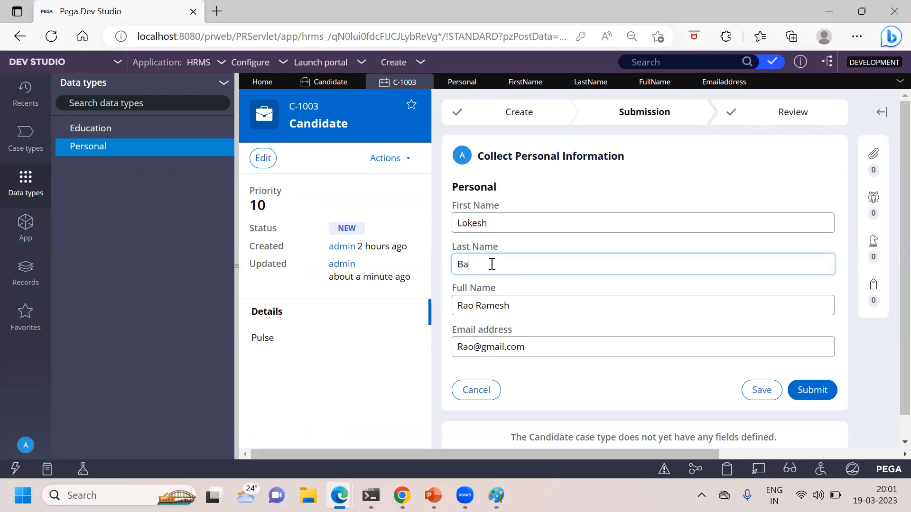
Step: Replace the Full Name value in the form with the candidate's new full name
click(531, 302)
key(BackSpace)
key(BackSpace)
key(BackSpace)
key(BackSpace)
key(BackSpace)
key(BackSpace)
key(BackSpace)
key(BackSpace)
key(BackSpace)
key(BackSpace)
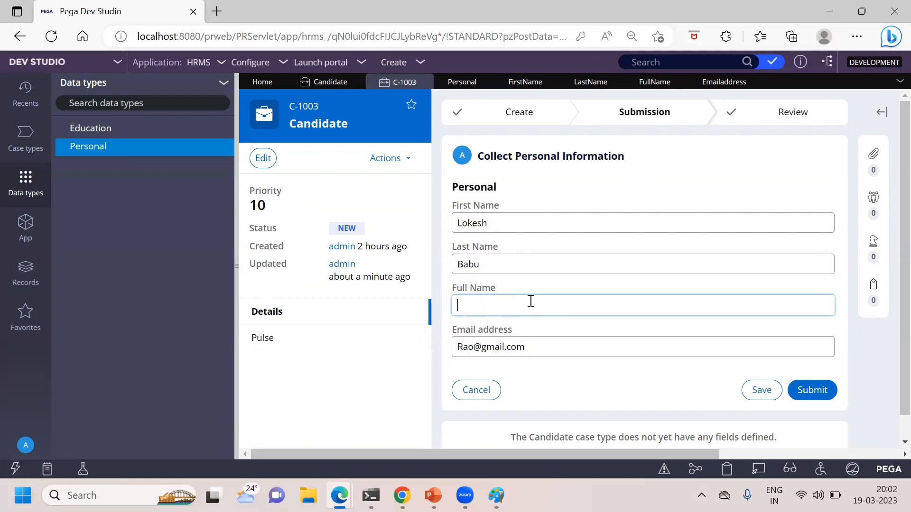
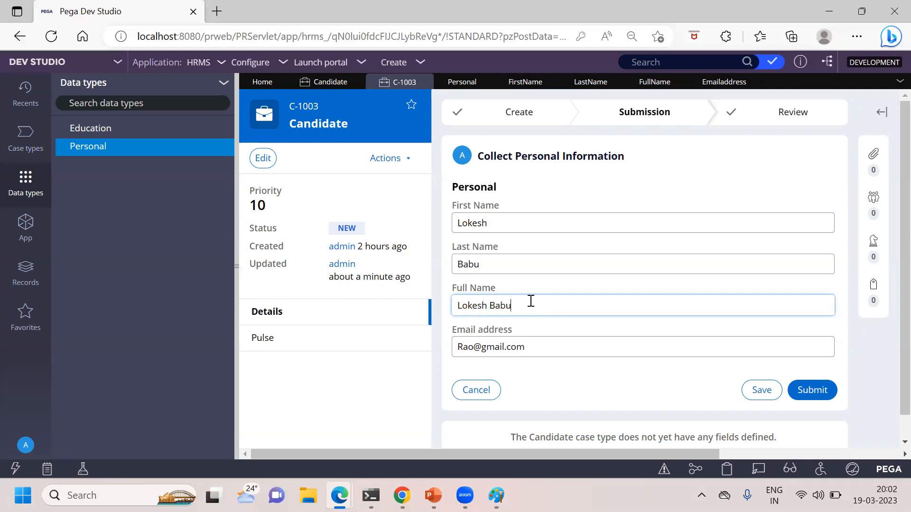
Step: Update the Email address field with the candidate's new e-mail and save the Collect Personal Information form
click(472, 347)
key(BackSpace)
key(BackSpace)
key(BackSpace)
text(Lokesh)
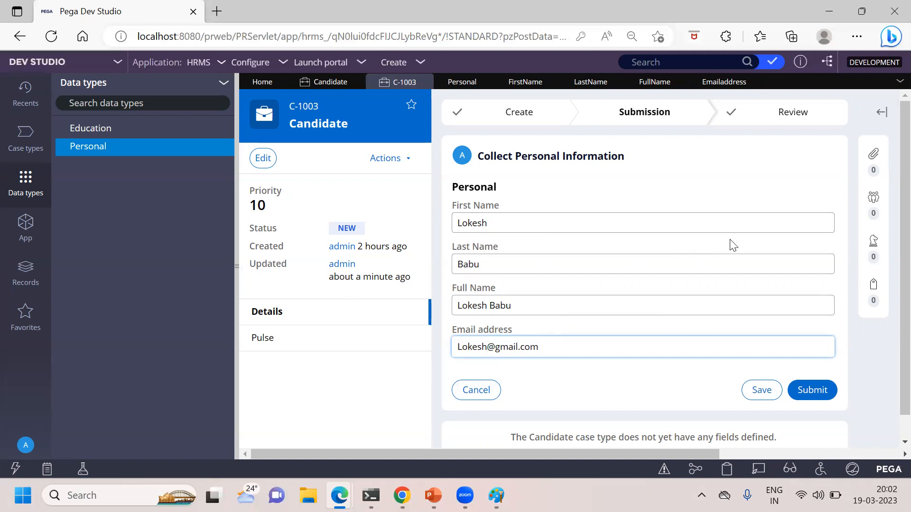
click(755, 393)
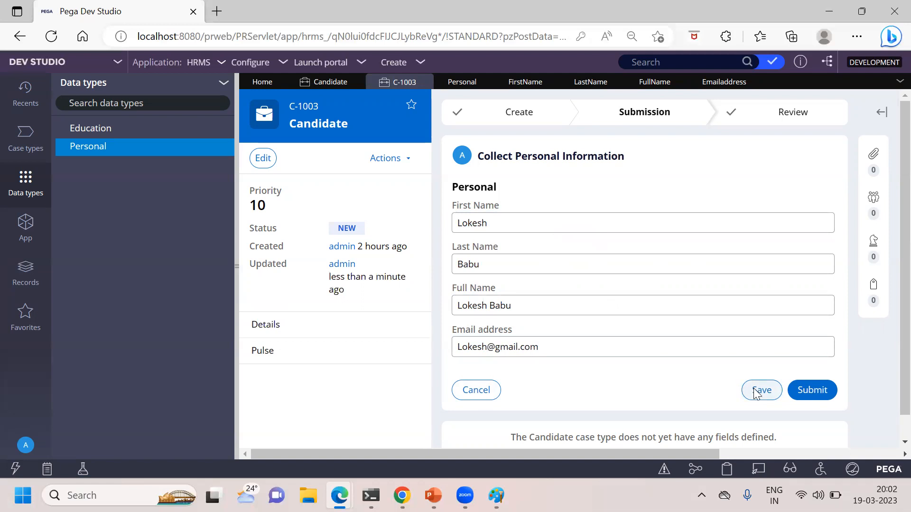
Step: Inspect the Personal page under pyWorkPage in the Clipboard viewer, and close the viewer
click(729, 472)
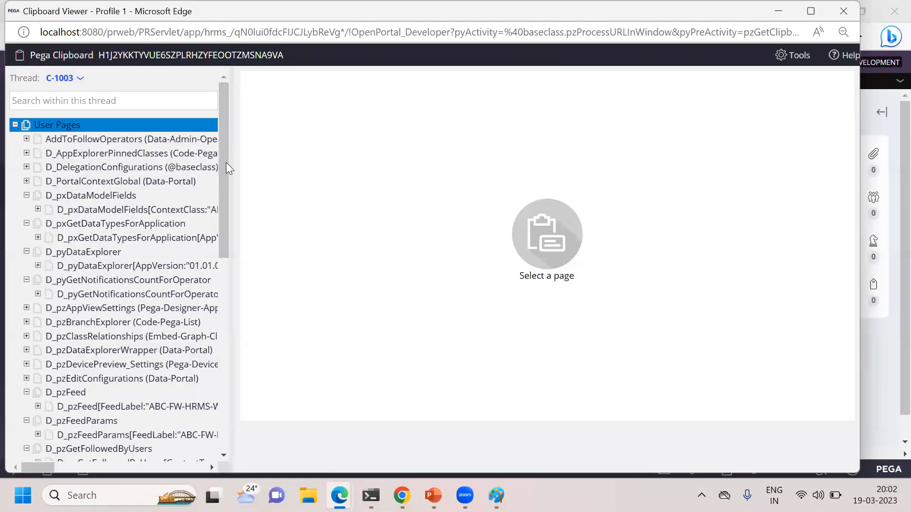
drag(223, 162, 226, 388)
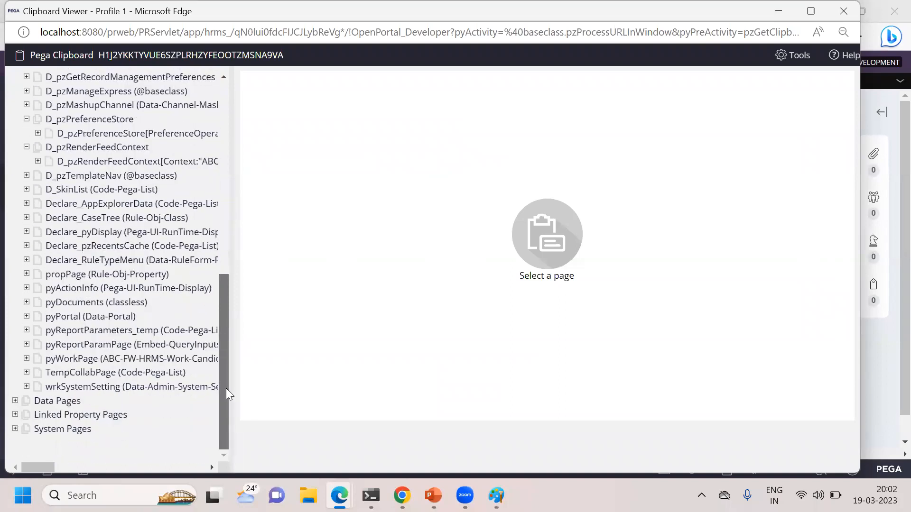
click(27, 359)
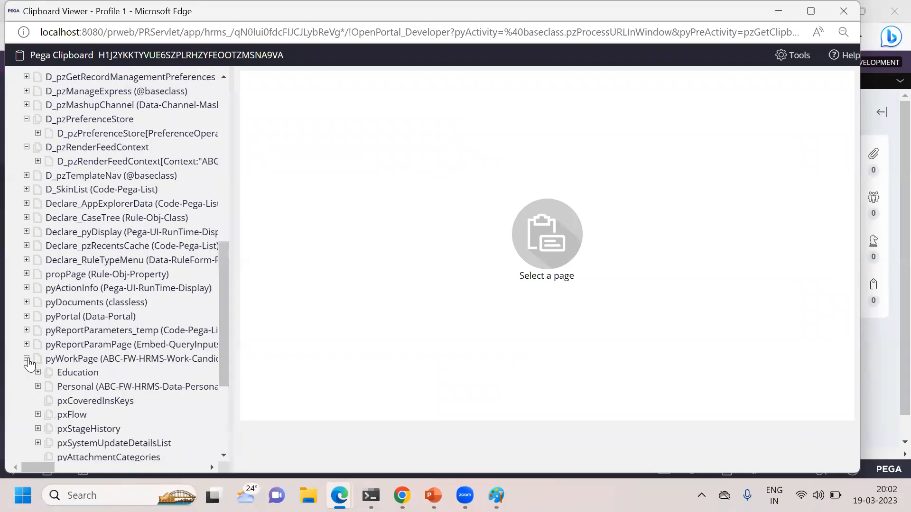
click(76, 391)
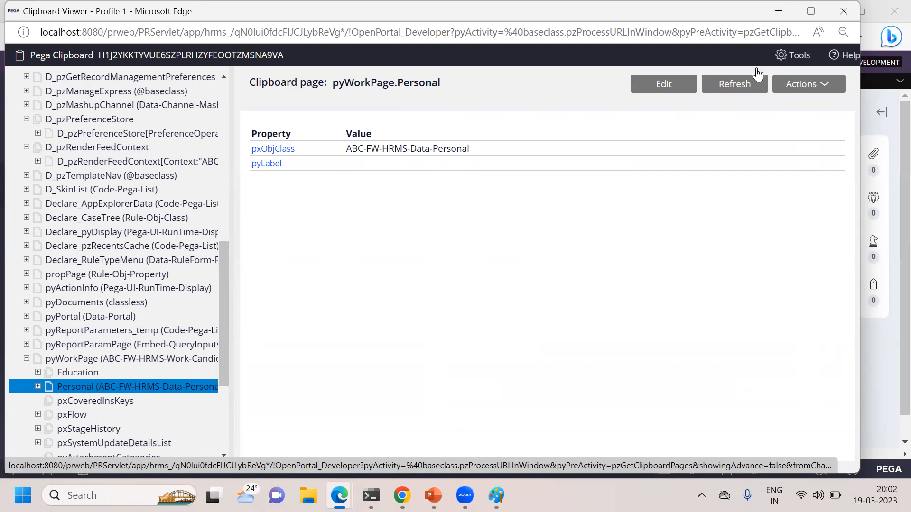
click(843, 11)
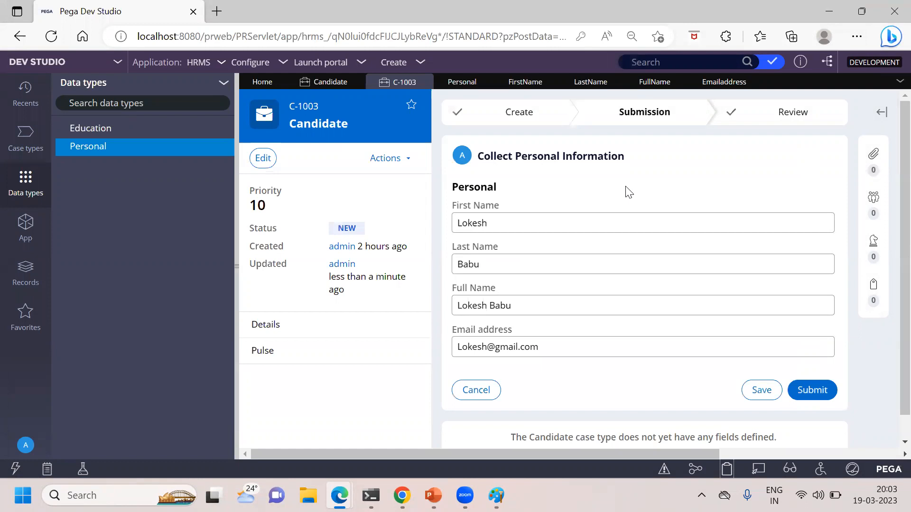
Step: Save the Personal values in case C-1003 once more and close the case
click(745, 391)
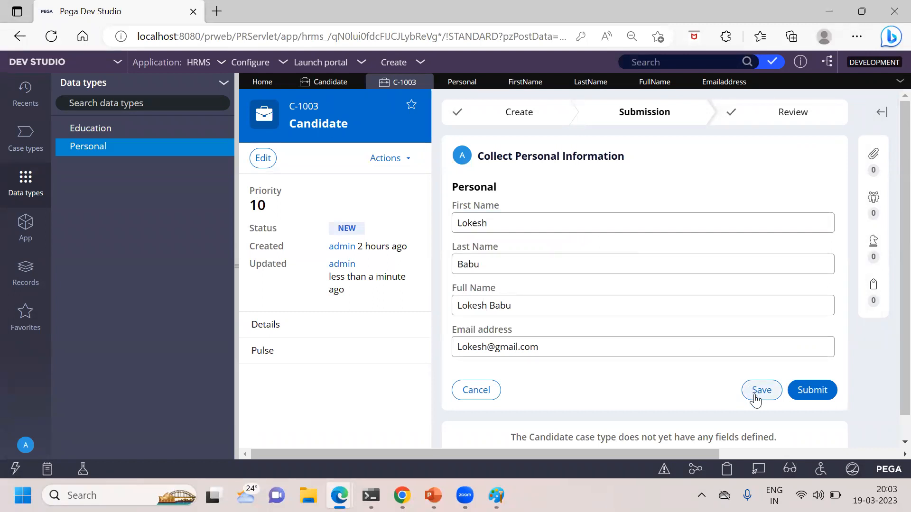
click(425, 84)
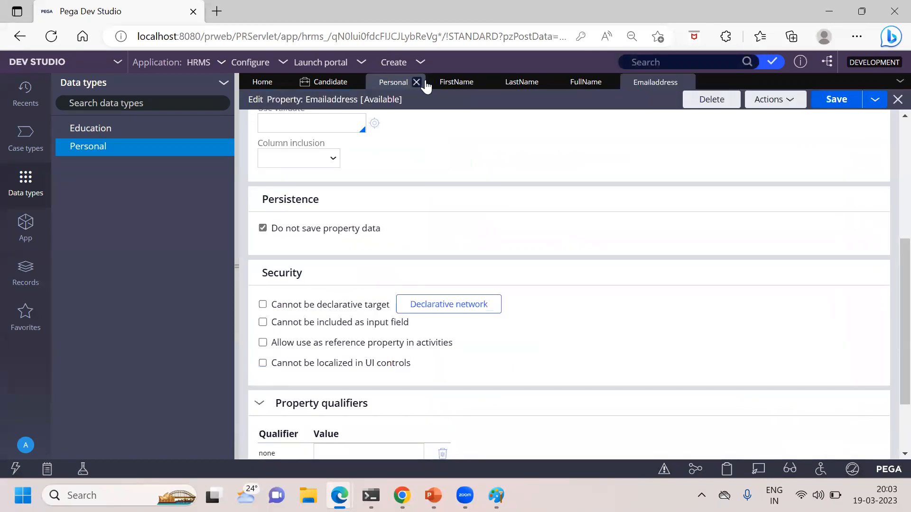
Step: Reopen case C-1003 from the Candidate class's instances and start its Collect Personal Information assignment to check whether the Personal values persisted
click(23, 232)
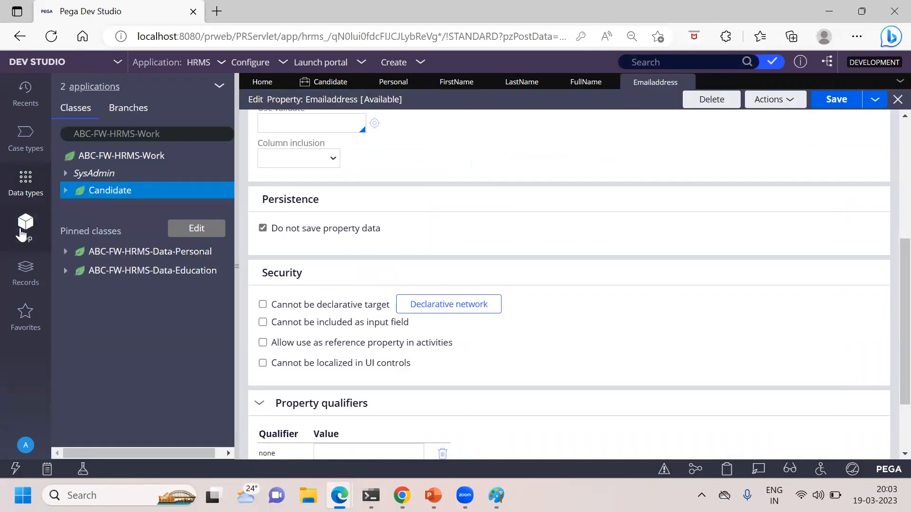
click(110, 194)
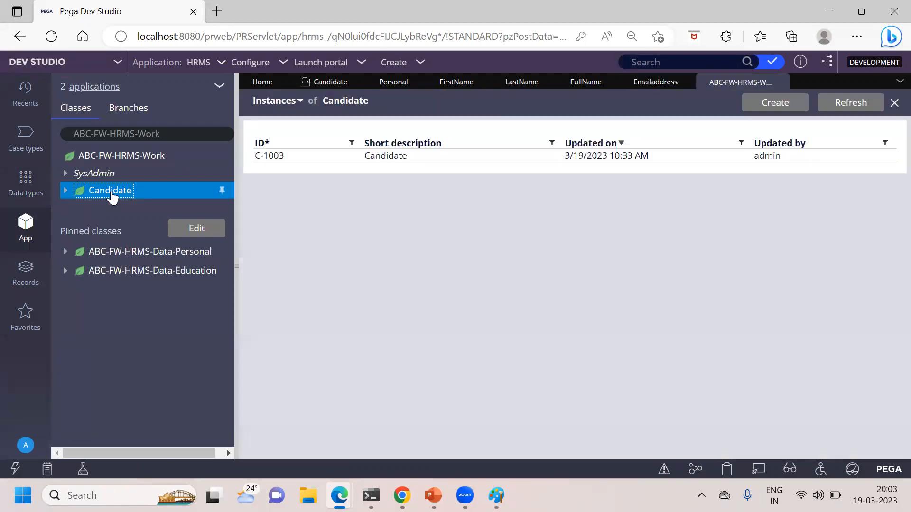
click(290, 160)
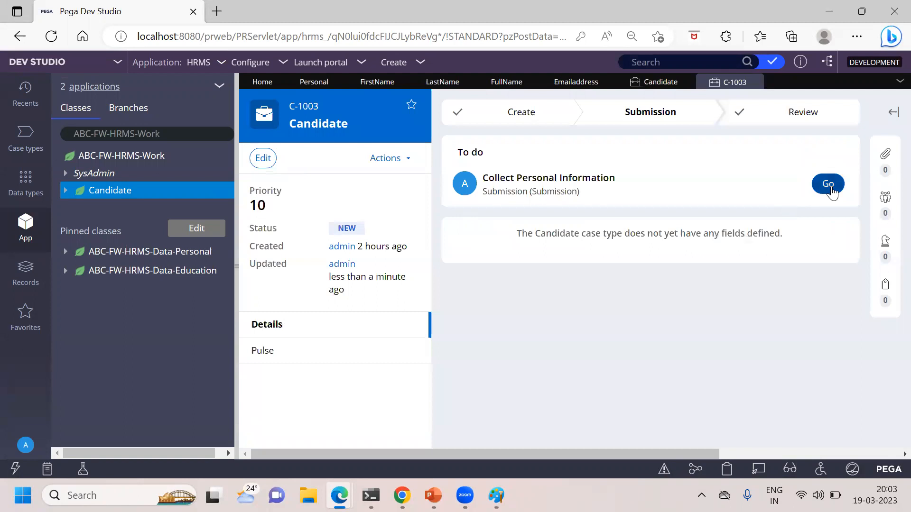
click(828, 185)
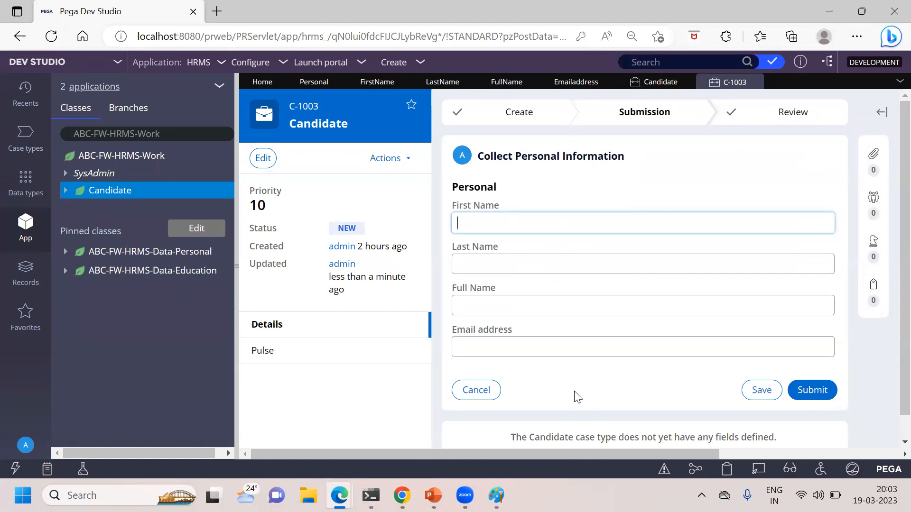
Step: Switch to PowerPoint to compare the case result with the "Do Not Save Property Data" slide
click(433, 494)
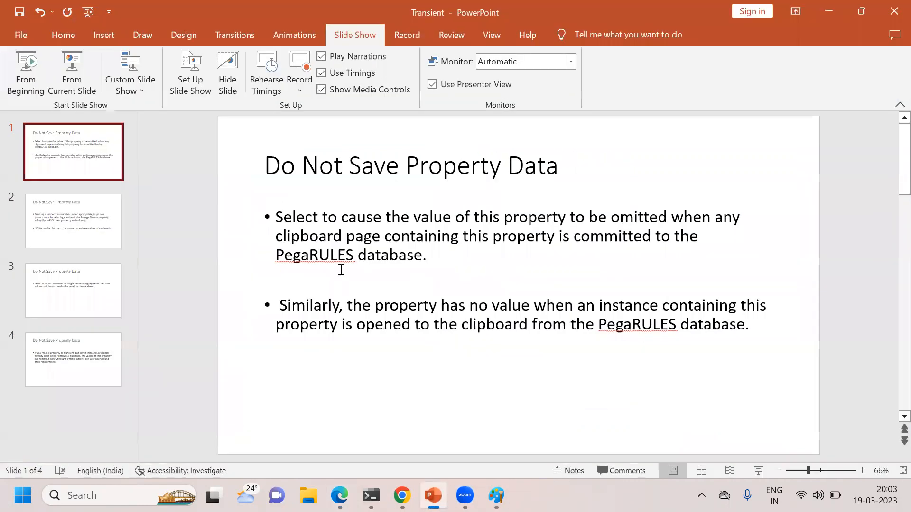